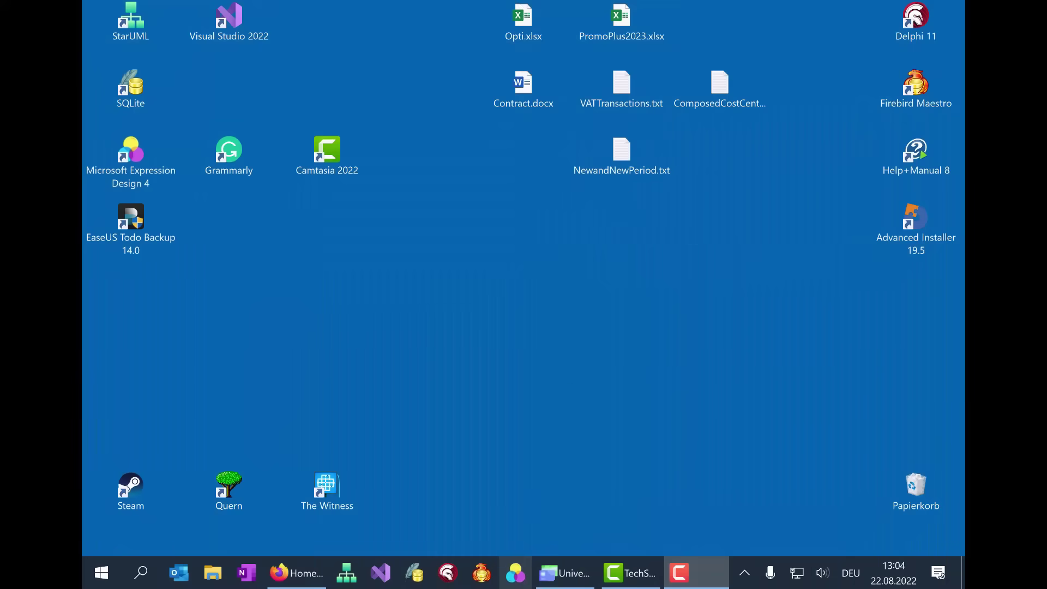
Step: Restore the Universal Accounting window showing the Example.fdb bookings list
{"action": "left_click", "coordinate": [566, 583]}
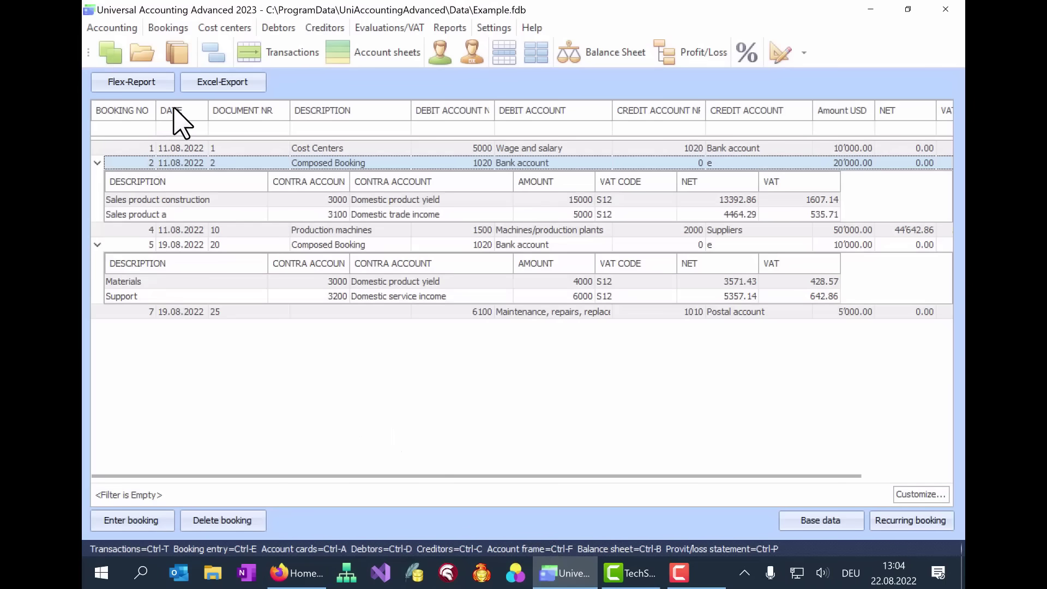
Step: Collapse the line items of bookings 2 and 5 and sort the list by DATE
{"action": "mouse_move", "coordinate": [173, 109]}
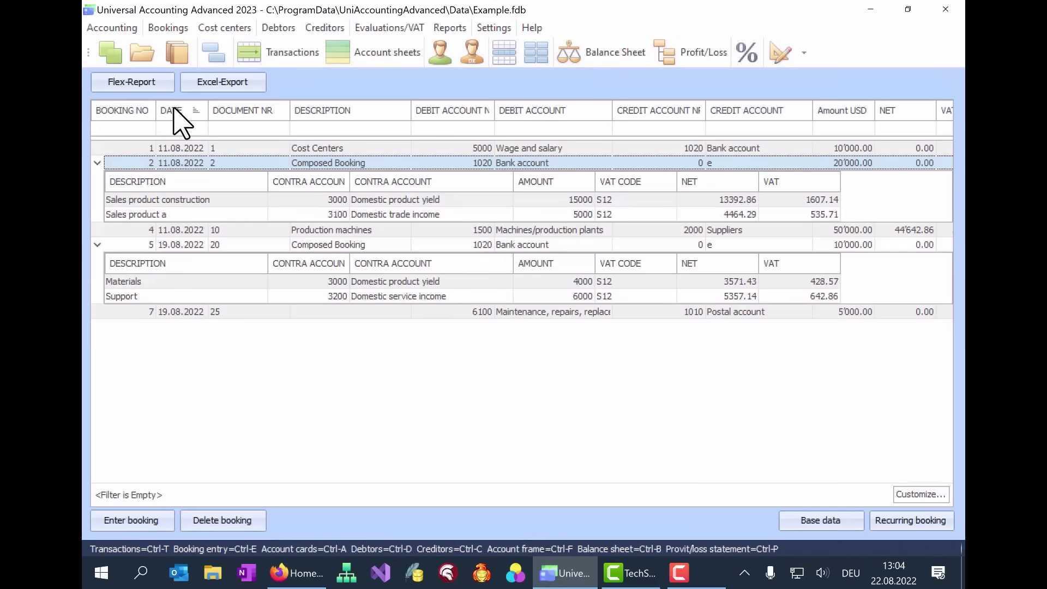
{"action": "left_click", "coordinate": [97, 163]}
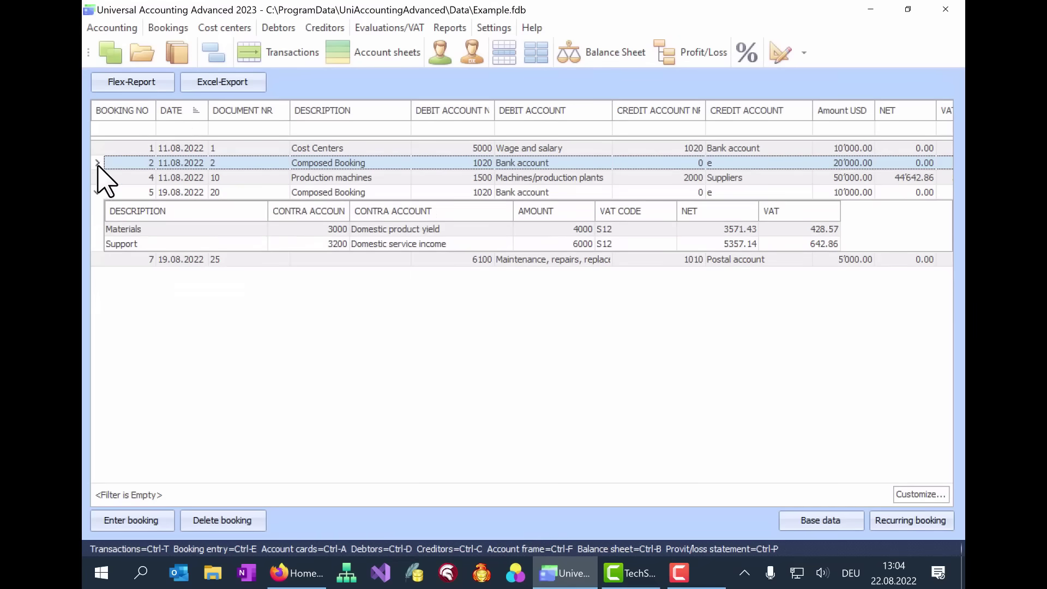
{"action": "left_click", "coordinate": [98, 193]}
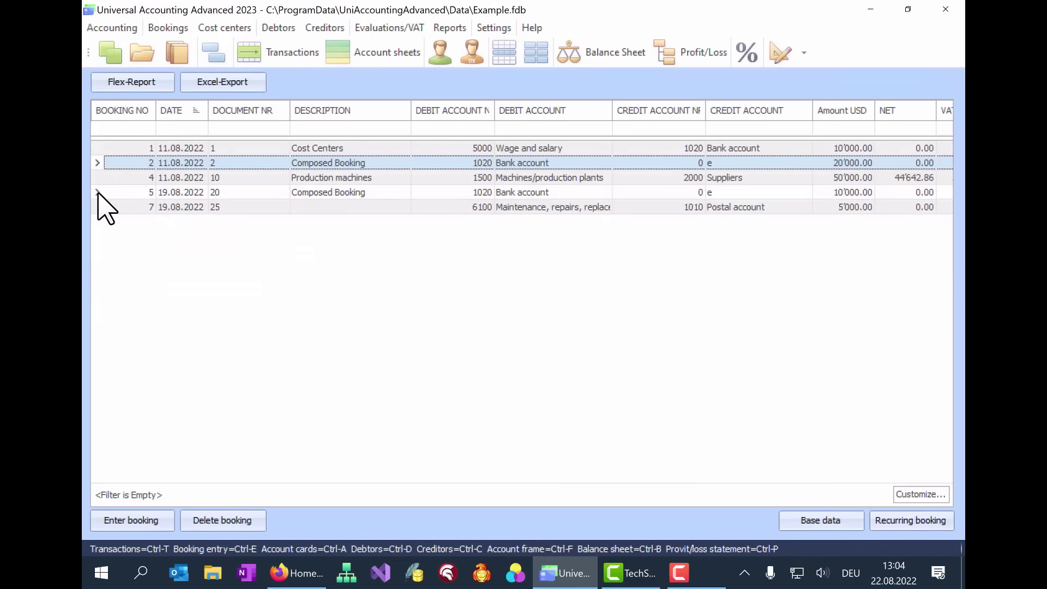
{"action": "left_click", "coordinate": [174, 115]}
{"action": "left_click", "coordinate": [173, 115]}
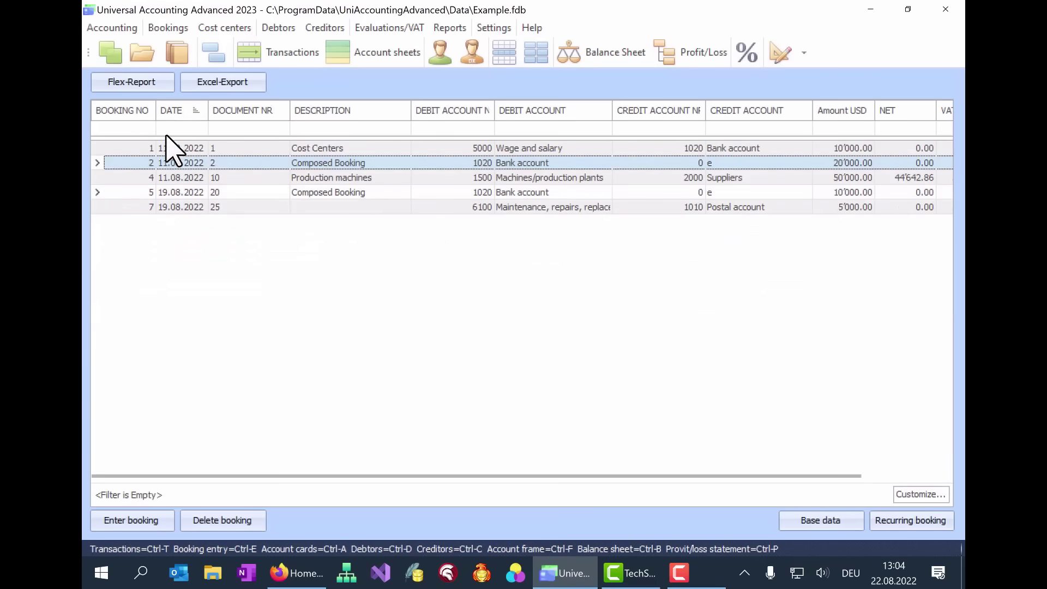
Step: Clear the date sorting and best-fit all columns to their contents
{"action": "right_click", "coordinate": [193, 123]}
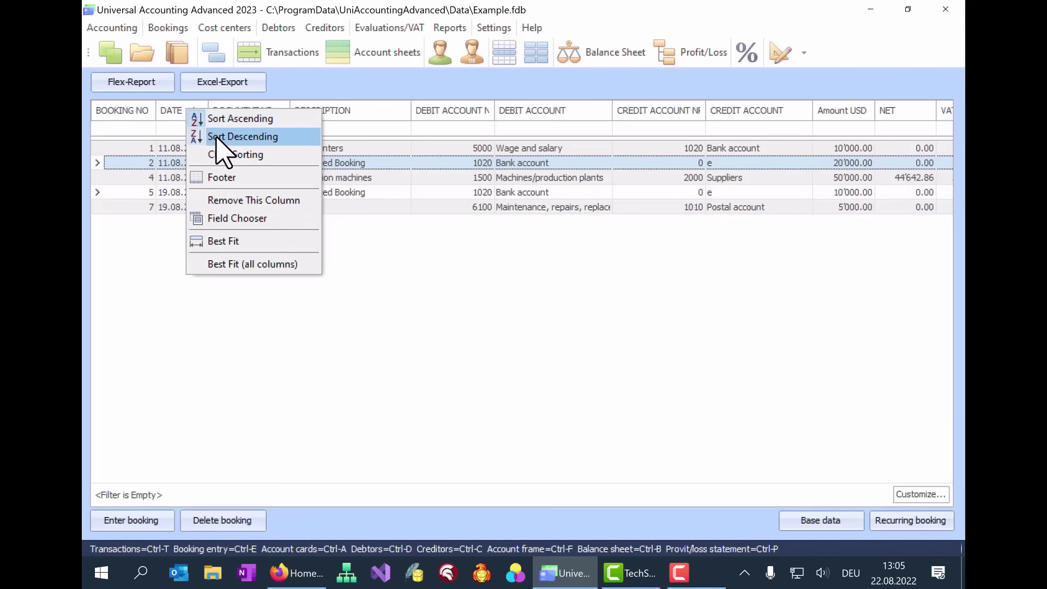
{"action": "left_click", "coordinate": [219, 156]}
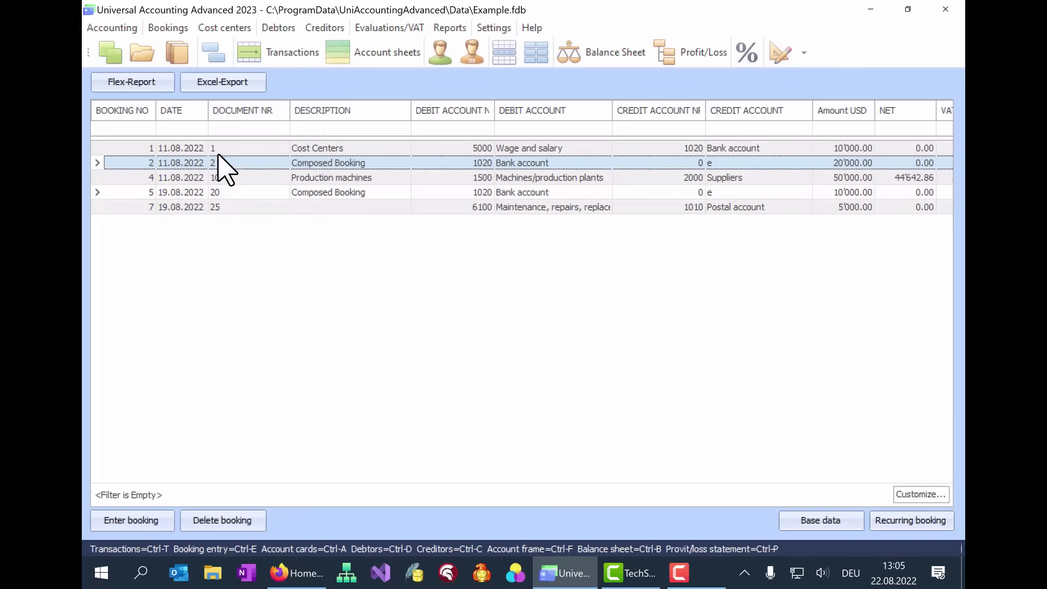
{"action": "right_click", "coordinate": [172, 111]}
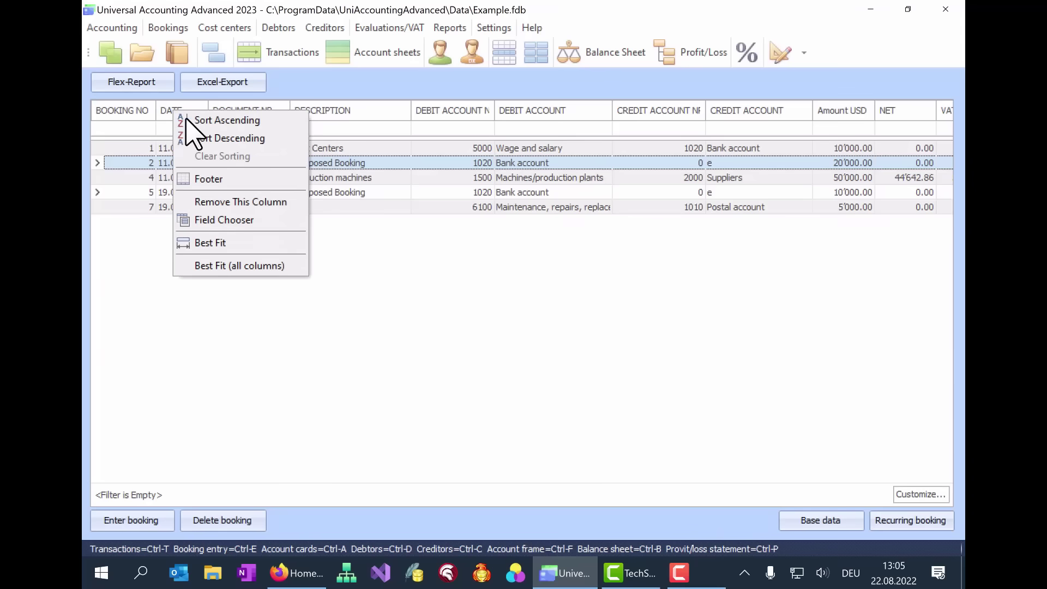
{"action": "left_click", "coordinate": [222, 267]}
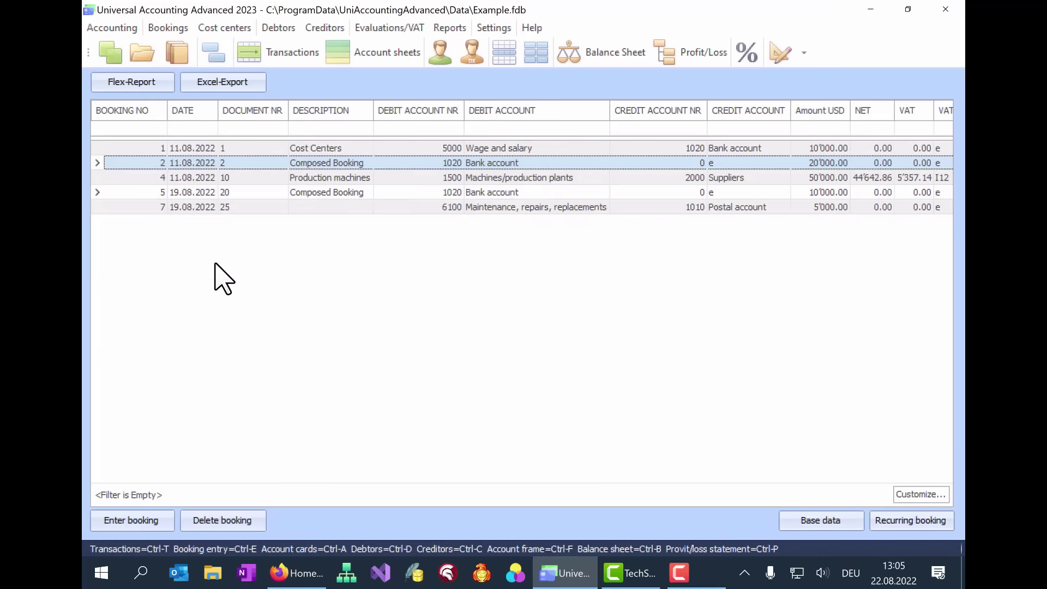
{"action": "right_click", "coordinate": [186, 119]}
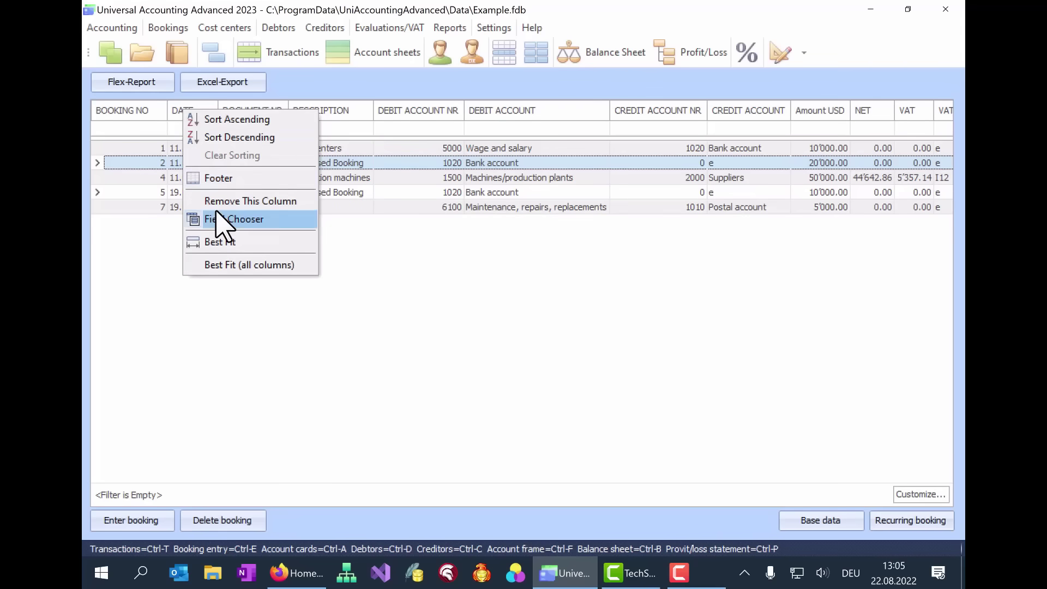
Step: Move the DESCRIPTION column into the Customization list and adjust the DEBIT ACCOUNT column width
{"action": "left_click", "coordinate": [220, 224]}
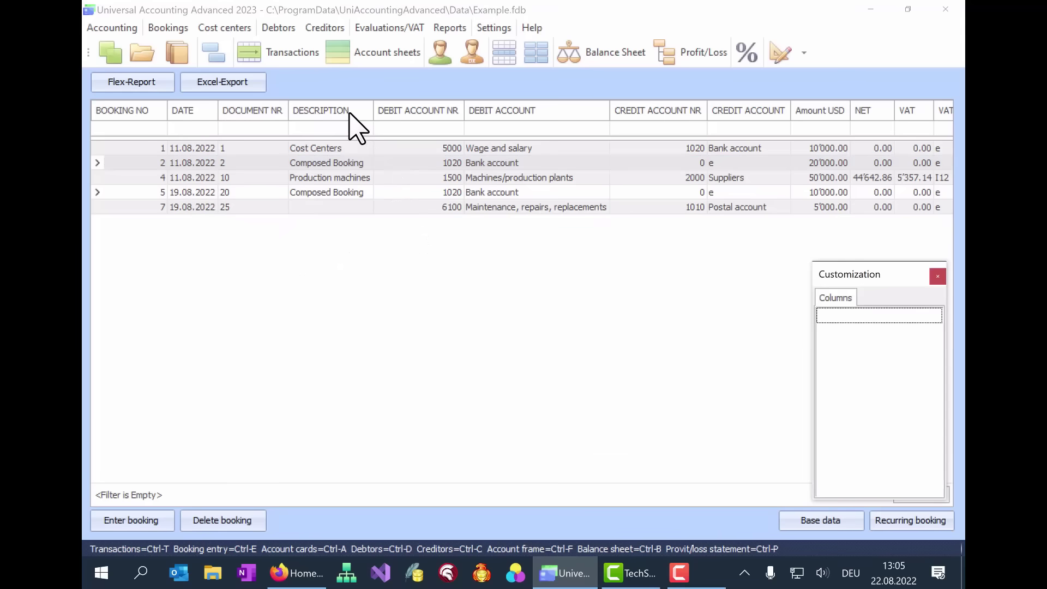
{"action": "left_click_drag", "start_coordinate": [350, 113], "coordinate": [888, 351]}
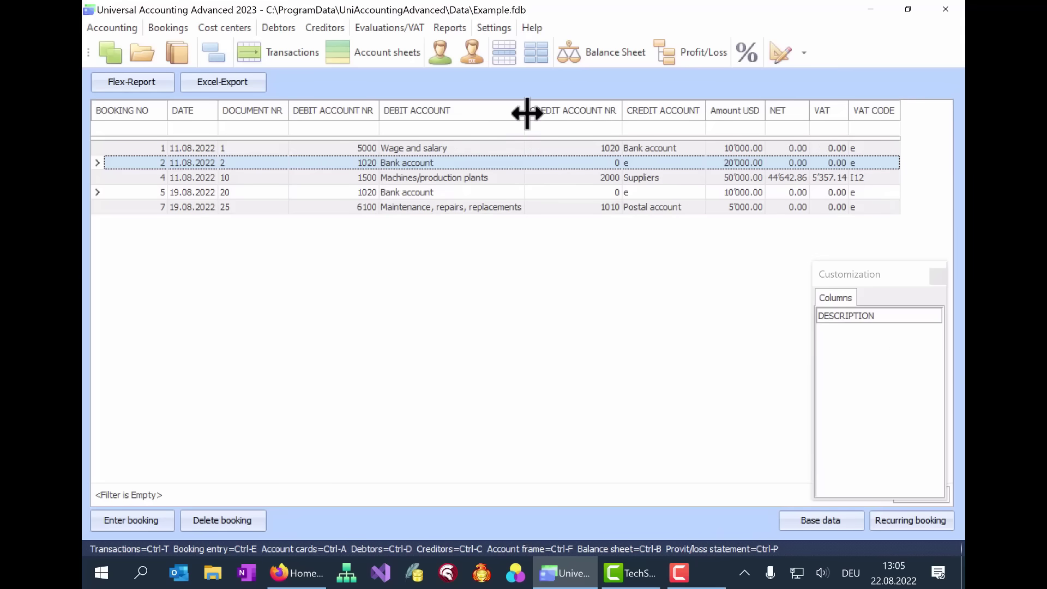
{"action": "left_click_drag", "start_coordinate": [525, 113], "coordinate": [520, 117]}
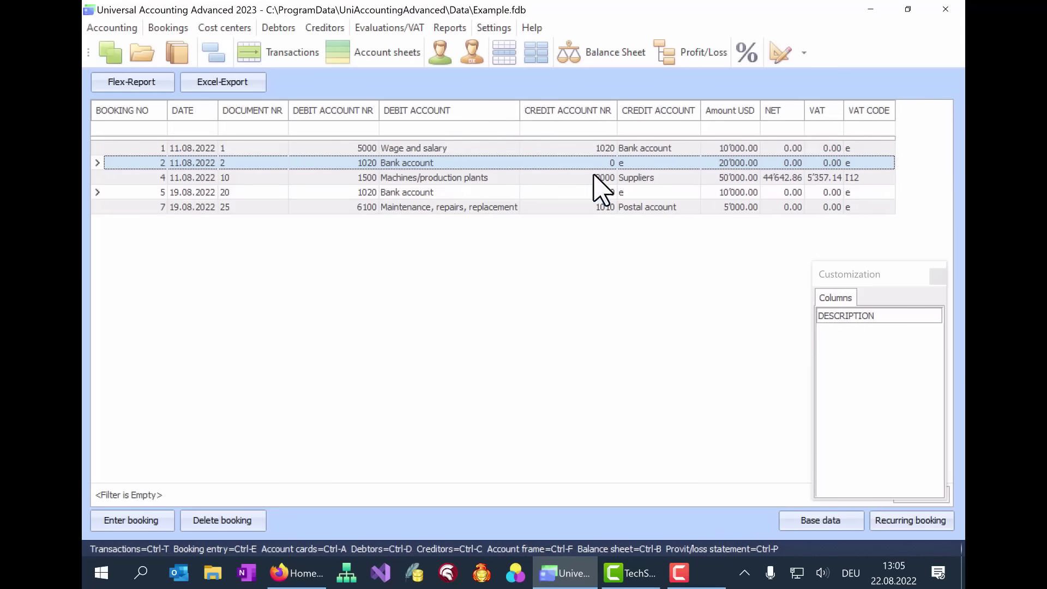
Step: Save the current table settings and acknowledge the confirmation
{"action": "left_click", "coordinate": [497, 27]}
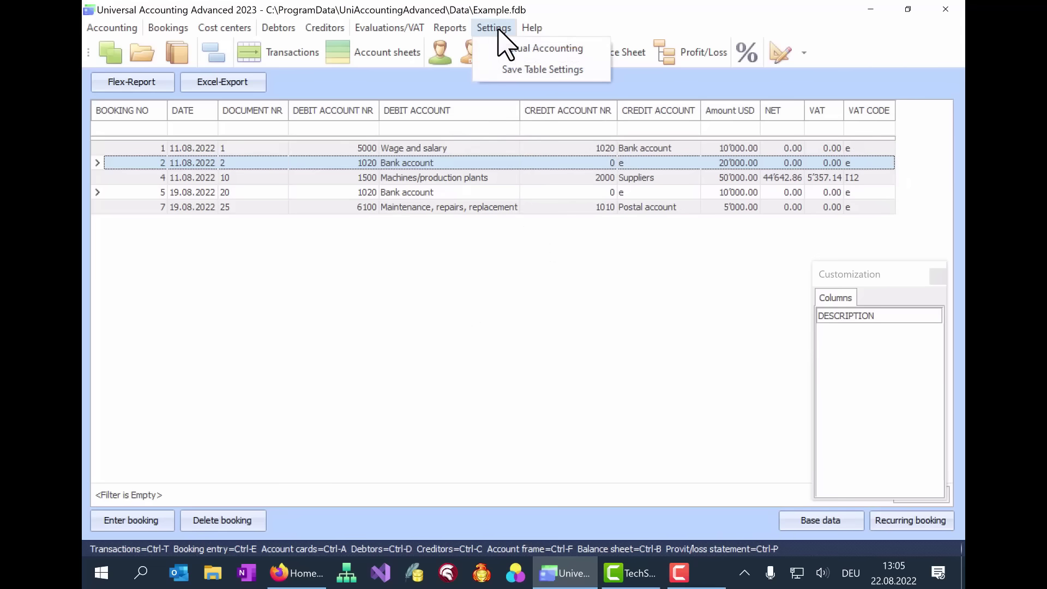
{"action": "left_click", "coordinate": [513, 70]}
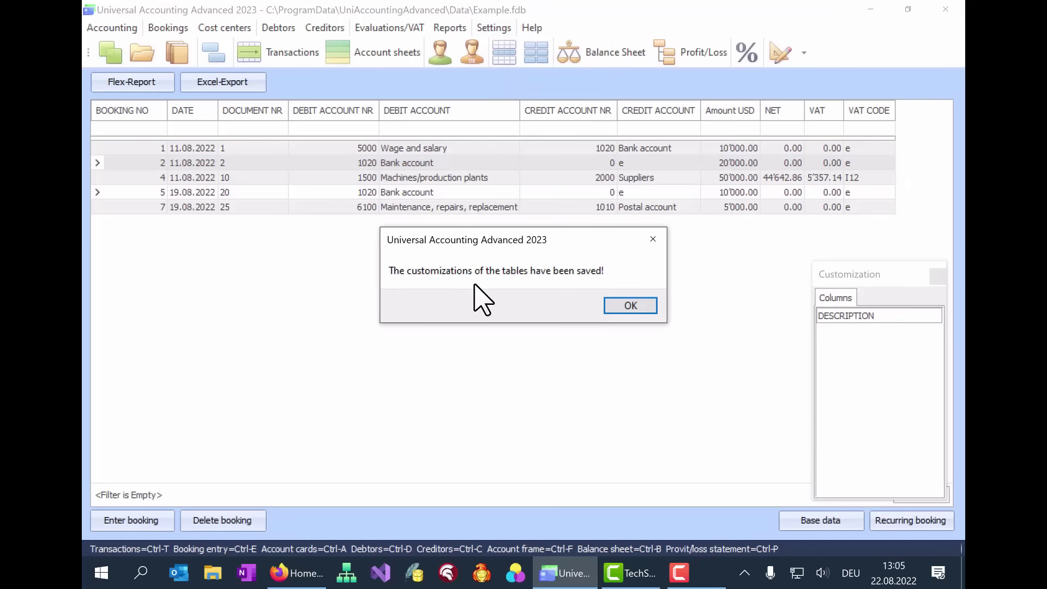
{"action": "left_click", "coordinate": [629, 306]}
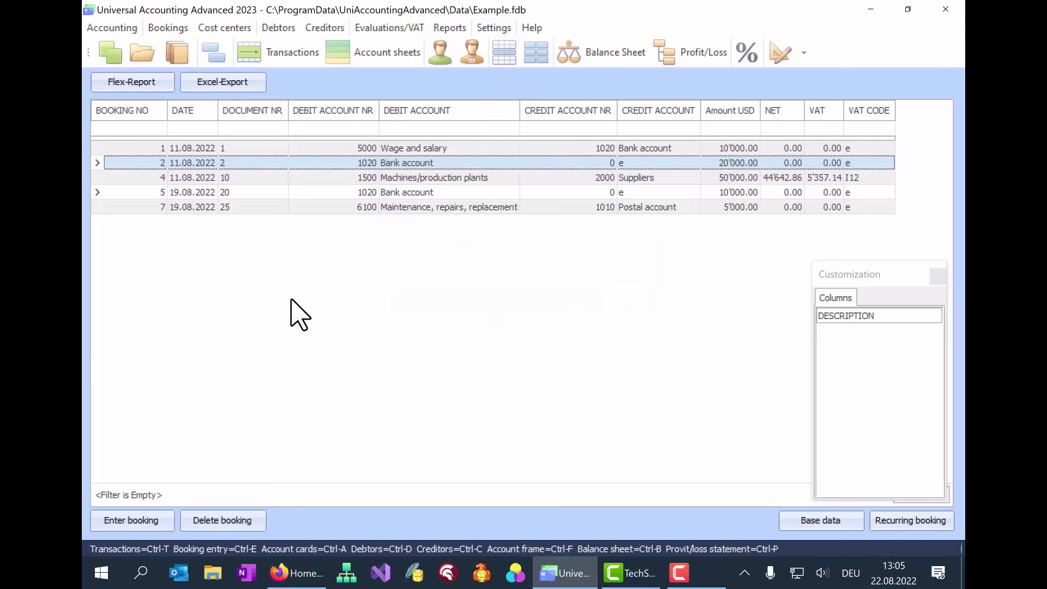
Step: Reopen Example.fdb
{"action": "left_click", "coordinate": [176, 51]}
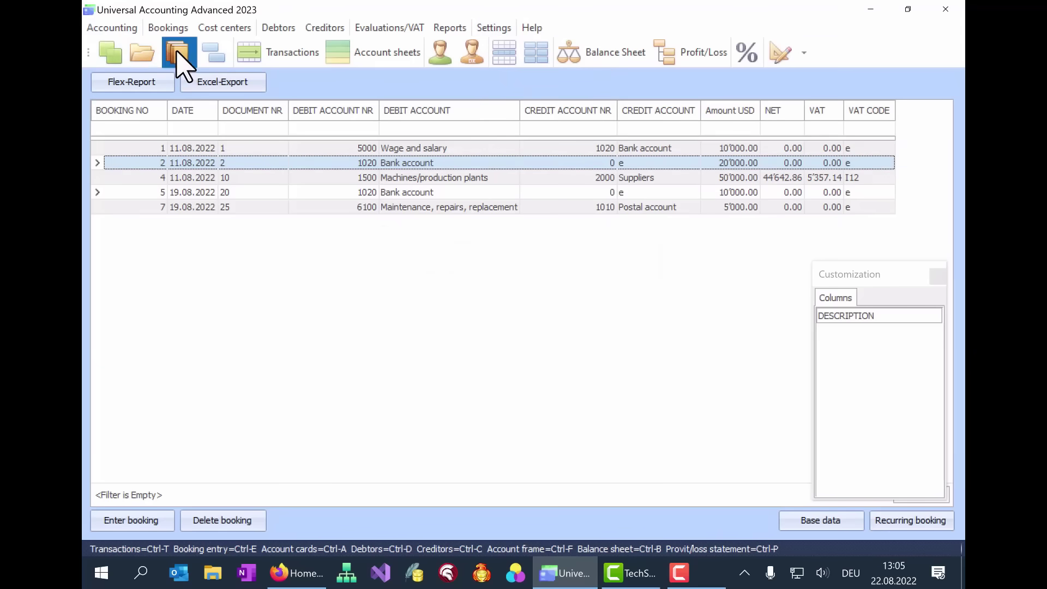
{"action": "left_click", "coordinate": [321, 135]}
{"action": "left_click", "coordinate": [451, 396]}
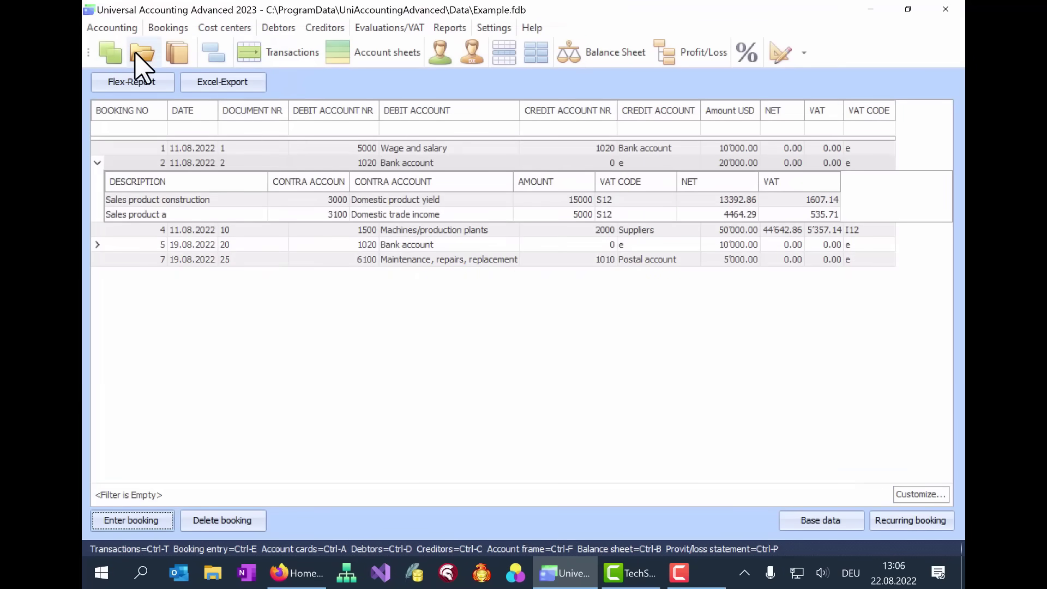
Step: Restore the DESCRIPTION column right after DATE, then close the Customization panel
{"action": "right_click", "coordinate": [267, 110]}
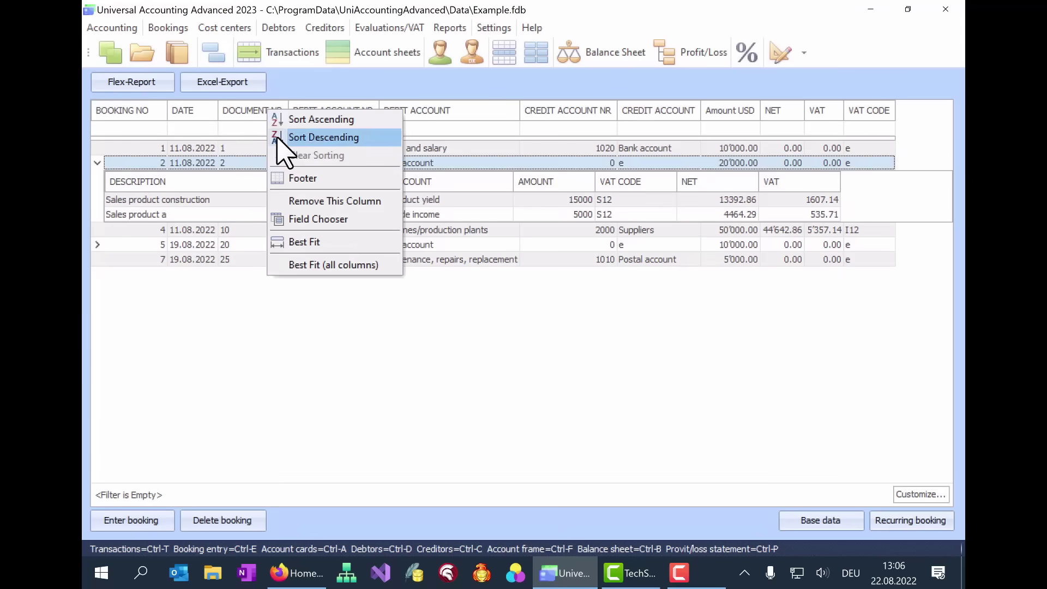
{"action": "left_click", "coordinate": [298, 220]}
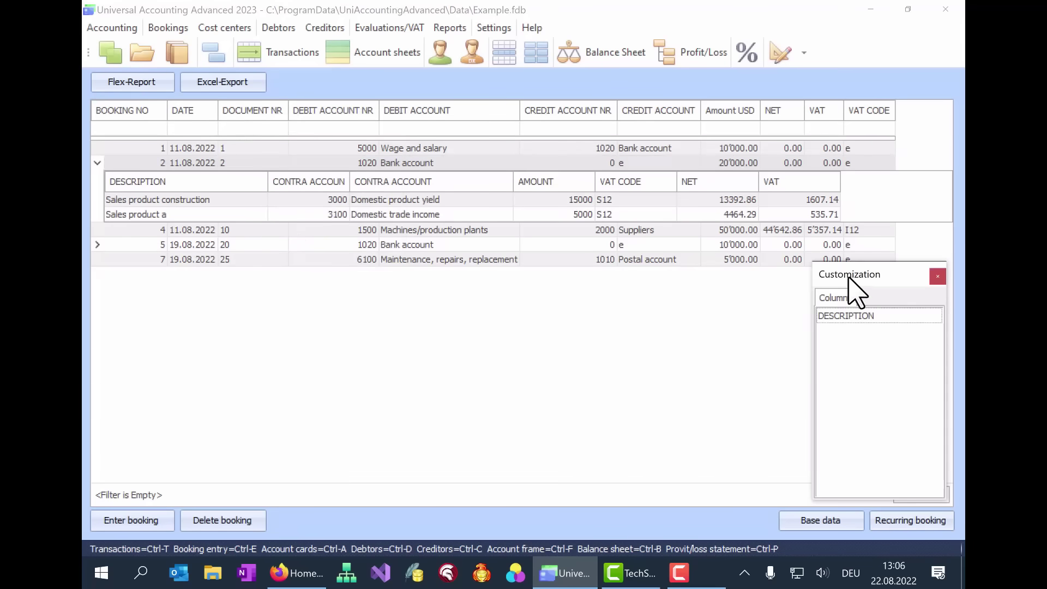
{"action": "mouse_move", "coordinate": [849, 318]}
{"action": "left_mouse_down"}
{"action": "mouse_move", "coordinate": [327, 171]}
{"action": "mouse_move", "coordinate": [295, 125]}
{"action": "mouse_move", "coordinate": [244, 127]}
{"action": "left_mouse_up"}
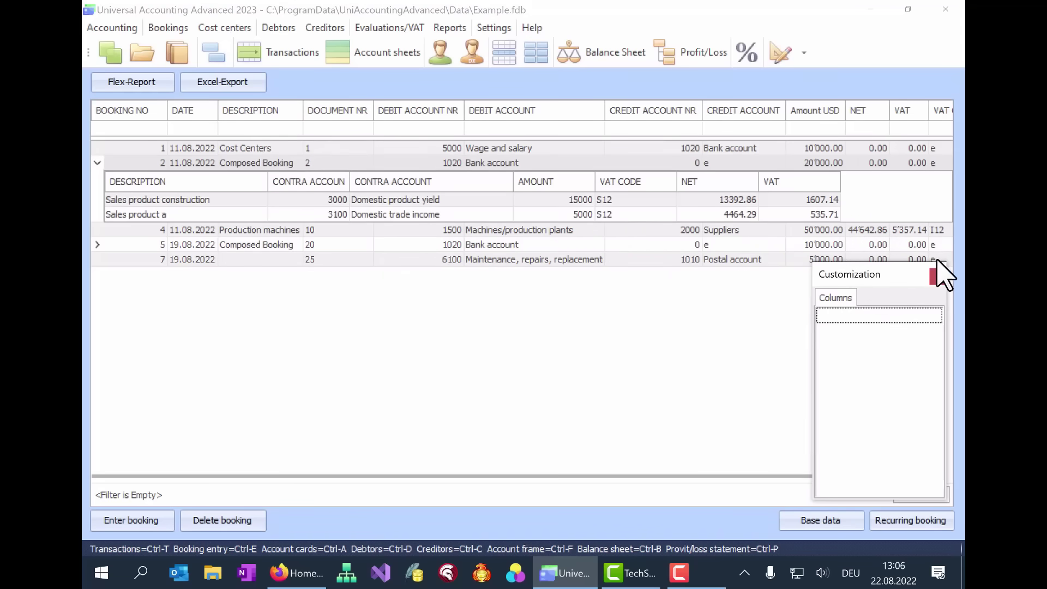
{"action": "left_click", "coordinate": [938, 276]}
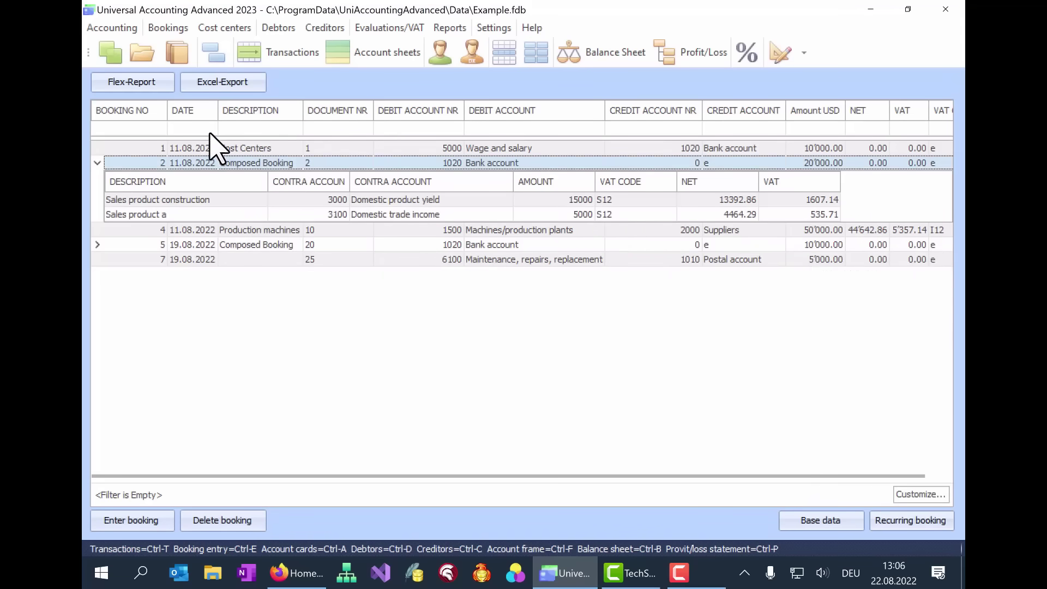
Step: Collapse booking 2, add Amount USD as a secondary sort, and open the account sheets
{"action": "left_click", "coordinate": [97, 162]}
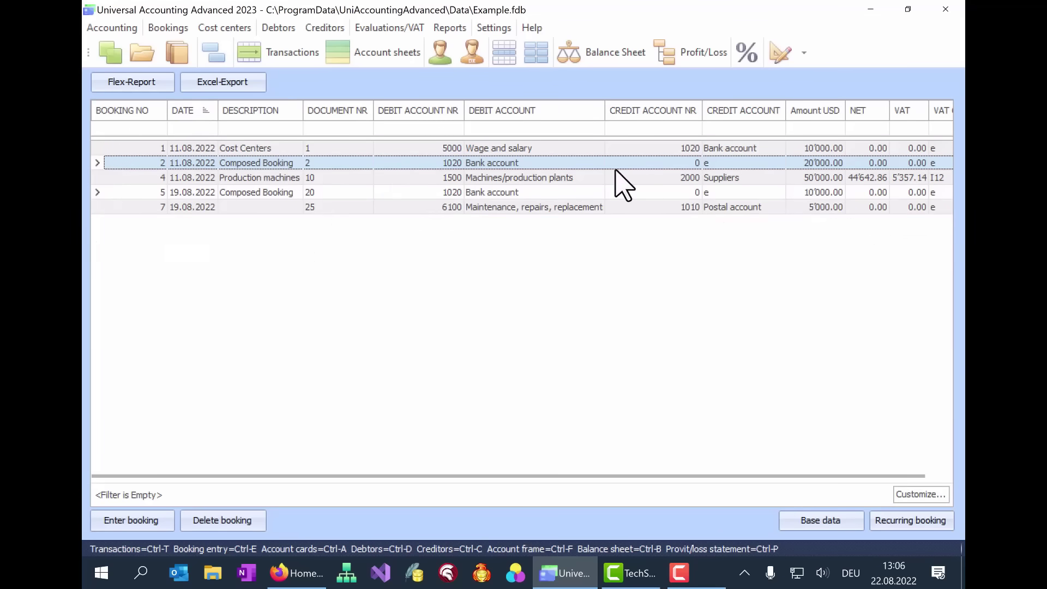
{"action": "left_click", "coordinate": [801, 113], "text": "shift"}
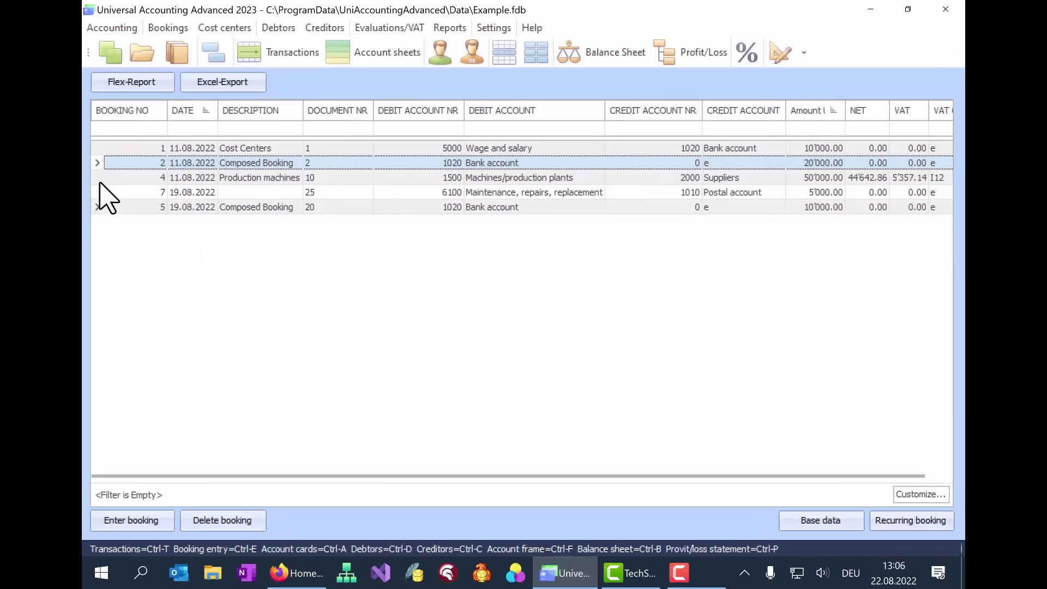
{"action": "left_click", "coordinate": [820, 181]}
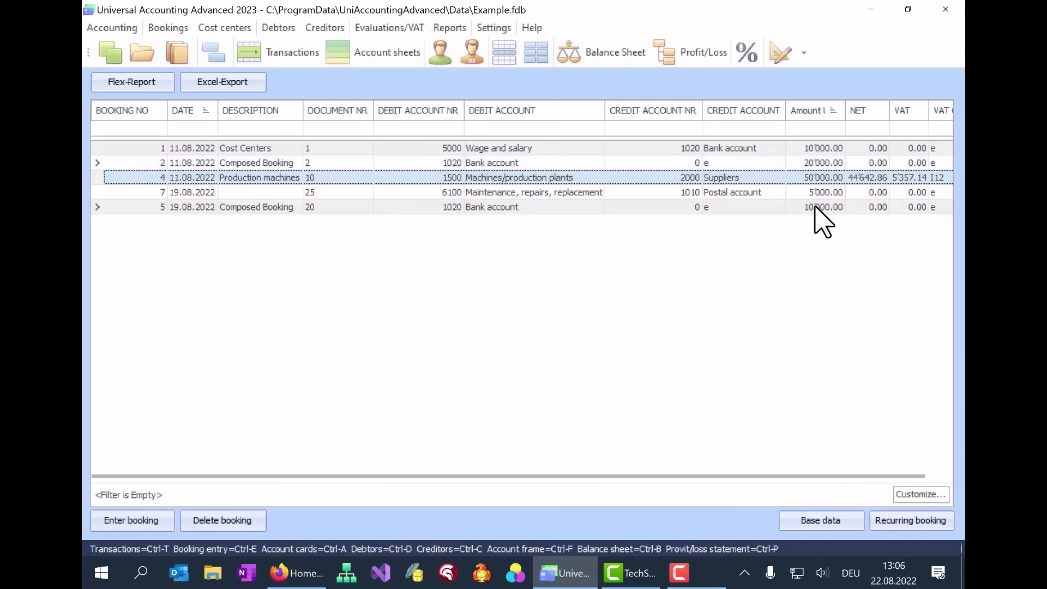
{"action": "left_click", "coordinate": [816, 208]}
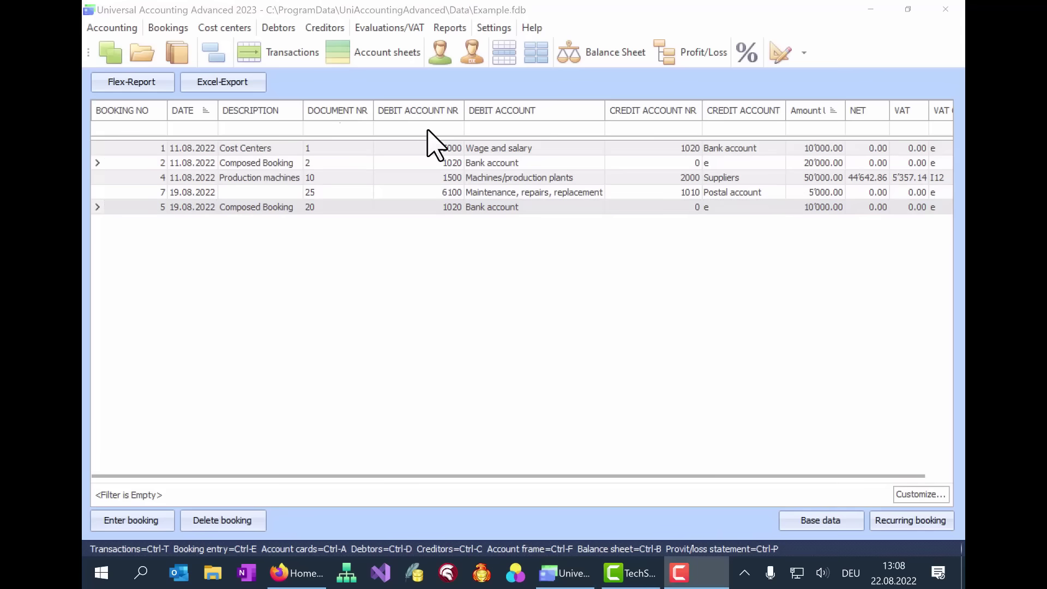
{"action": "left_click", "coordinate": [364, 56]}
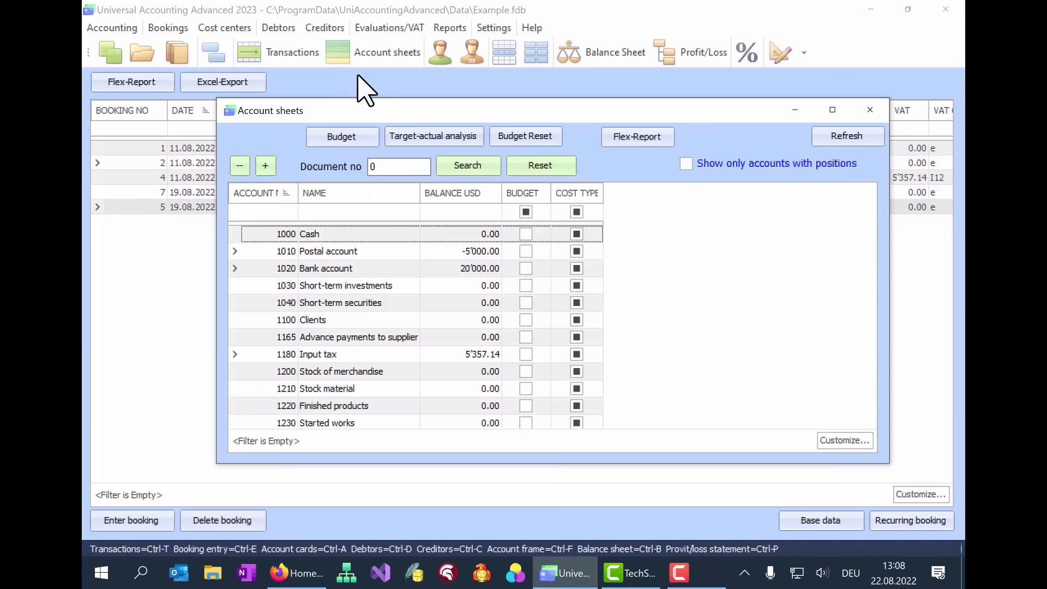
Step: Maximize the account sheets, show only accounts with positions, and clear the trial name filter
{"action": "left_click", "coordinate": [832, 110]}
{"action": "left_click", "coordinate": [559, 60]}
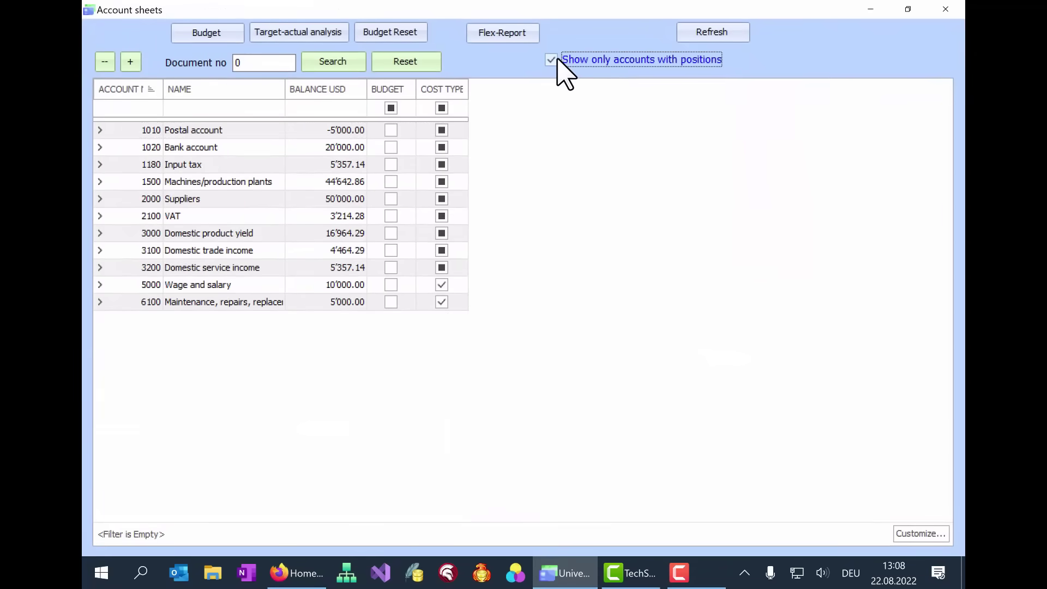
{"action": "left_click", "coordinate": [184, 109]}
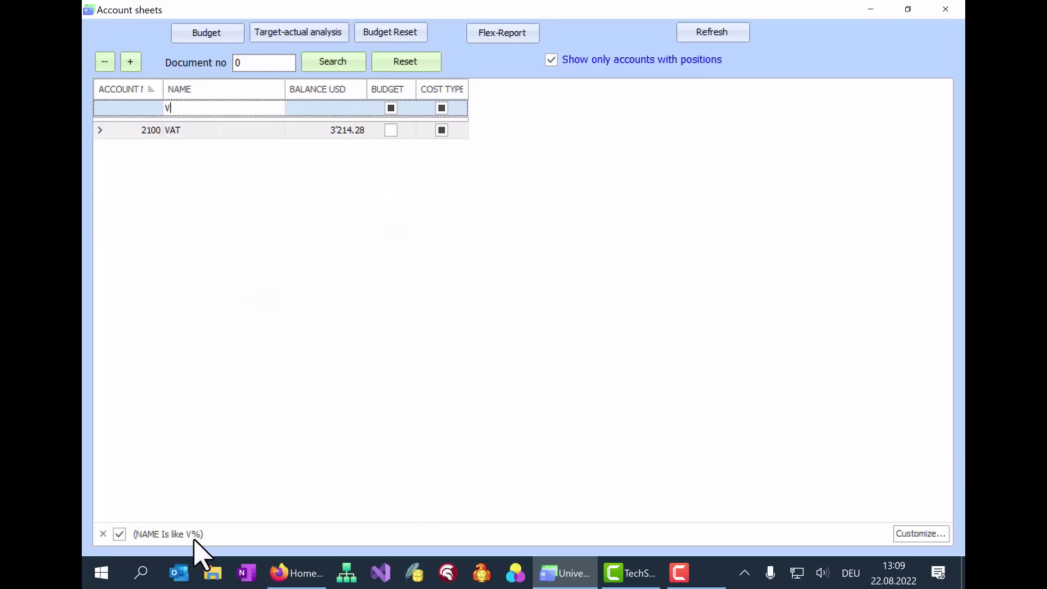
{"action": "left_click", "coordinate": [103, 534]}
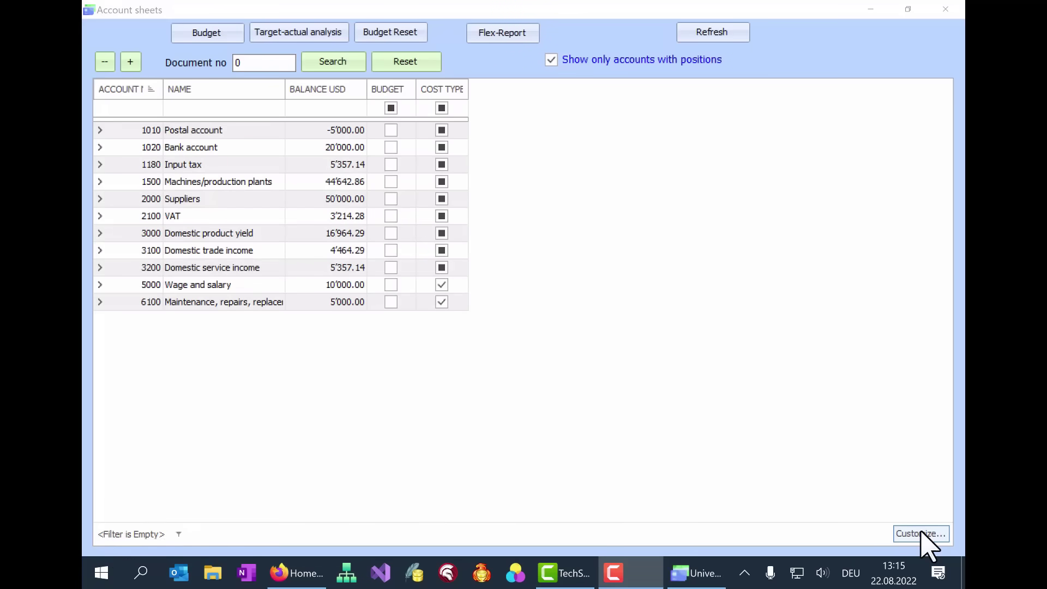
Step: Build an account filter with the condition NAME Contains y
{"action": "left_click", "coordinate": [921, 533]}
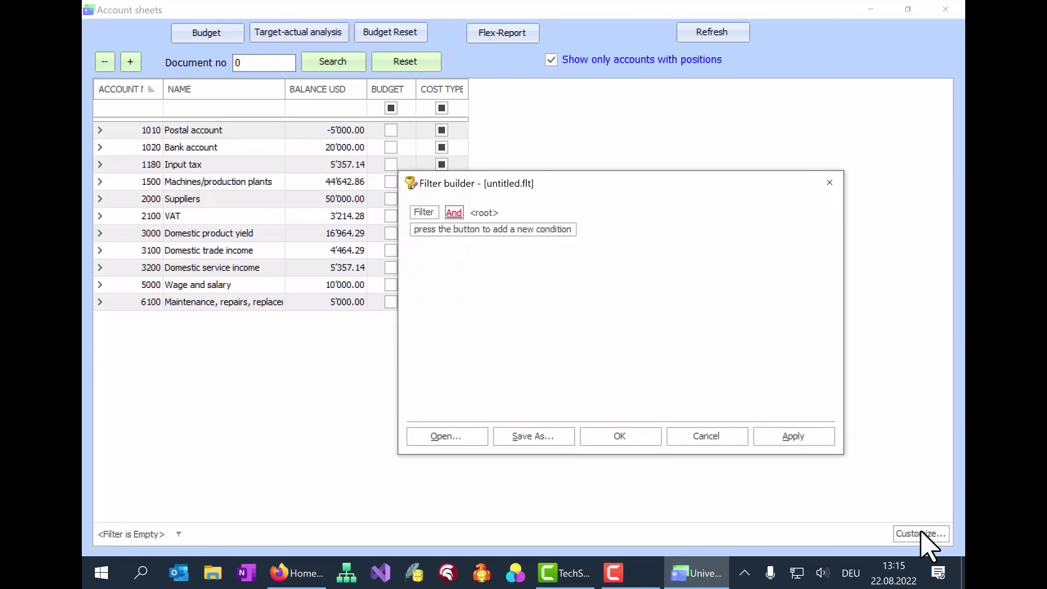
{"action": "left_click", "coordinate": [487, 230]}
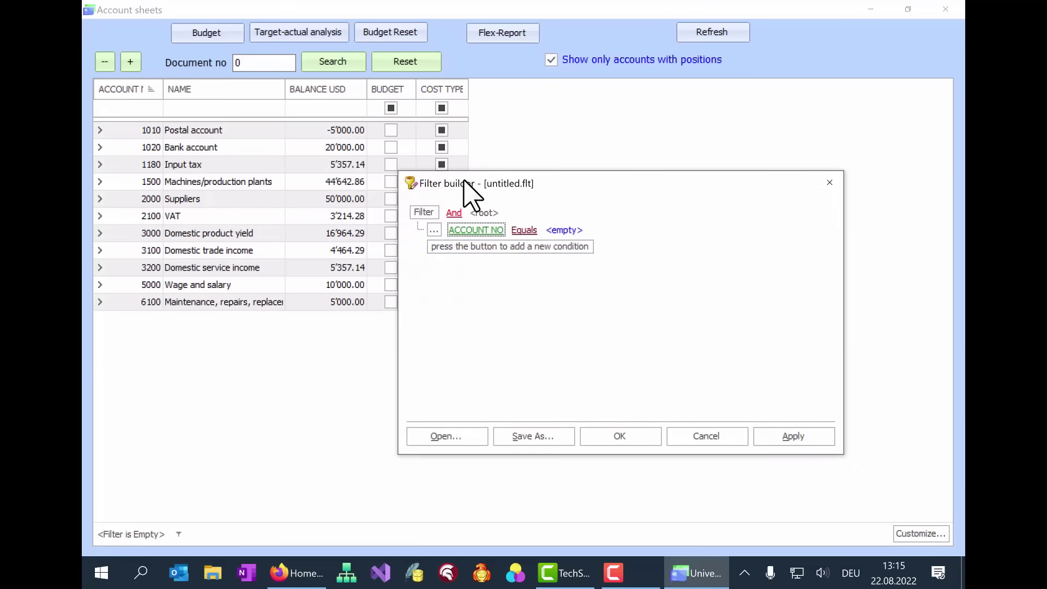
{"action": "left_click_drag", "start_coordinate": [466, 186], "coordinate": [437, 134]}
{"action": "left_click", "coordinate": [448, 178]}
{"action": "left_click", "coordinate": [444, 218]}
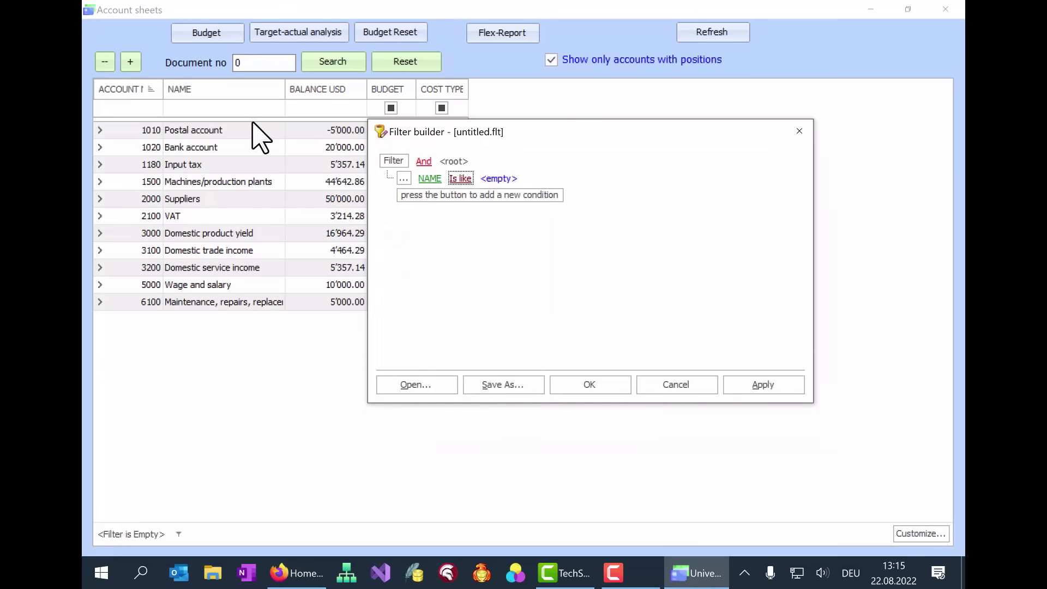
{"action": "left_click", "coordinate": [461, 180]}
{"action": "left_click", "coordinate": [476, 367]}
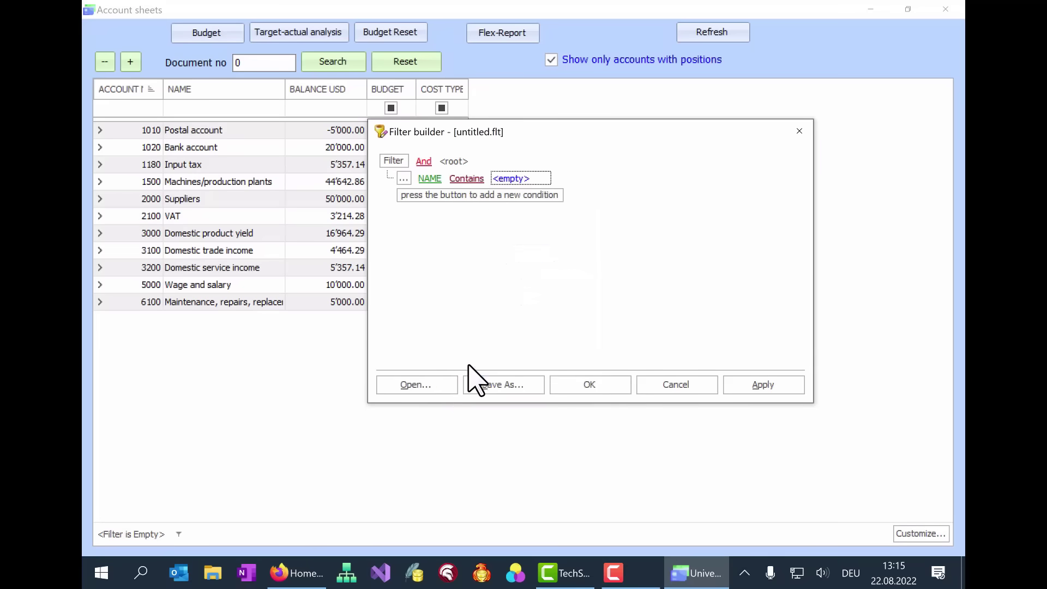
{"action": "left_click", "coordinate": [496, 180]}
{"action": "left_click", "coordinate": [762, 385]}
Step: Add the condition BALANCE USD Is greater than 10000 to the account filter
{"action": "left_click_drag", "start_coordinate": [556, 136], "coordinate": [676, 136]}
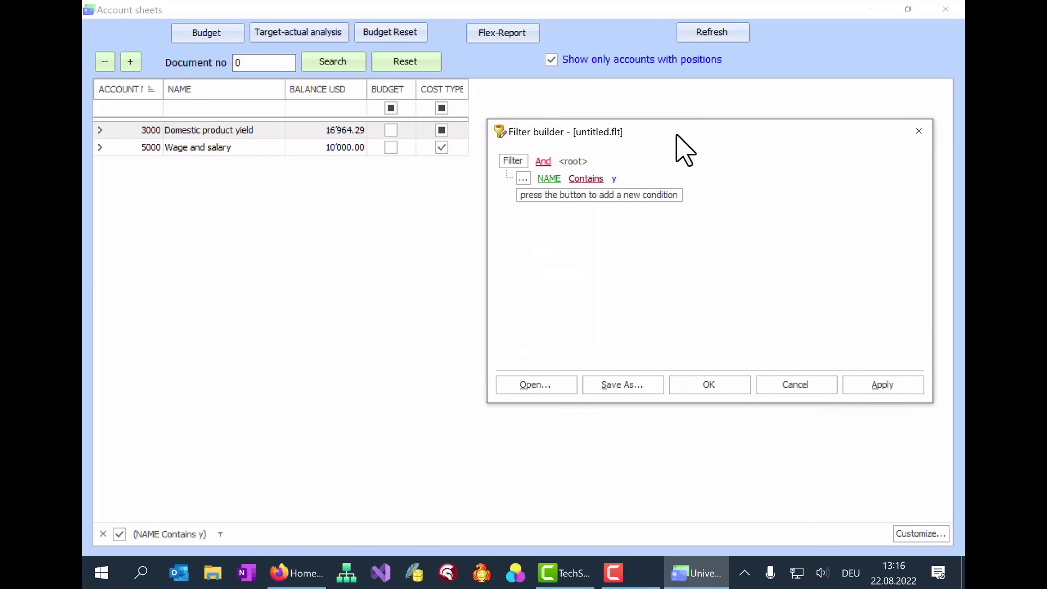
{"action": "left_click", "coordinate": [575, 200]}
{"action": "left_click", "coordinate": [551, 195]}
{"action": "left_click", "coordinate": [578, 255]}
{"action": "left_click", "coordinate": [611, 195]}
{"action": "left_click", "coordinate": [643, 297]}
{"action": "type", "text": "100000"}
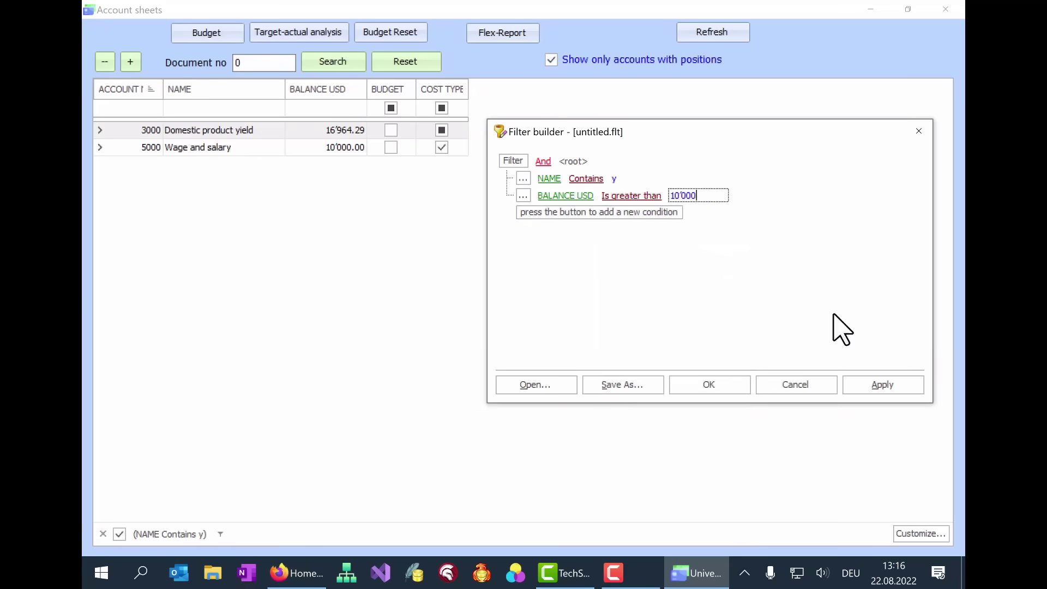
{"action": "key", "text": "Return"}
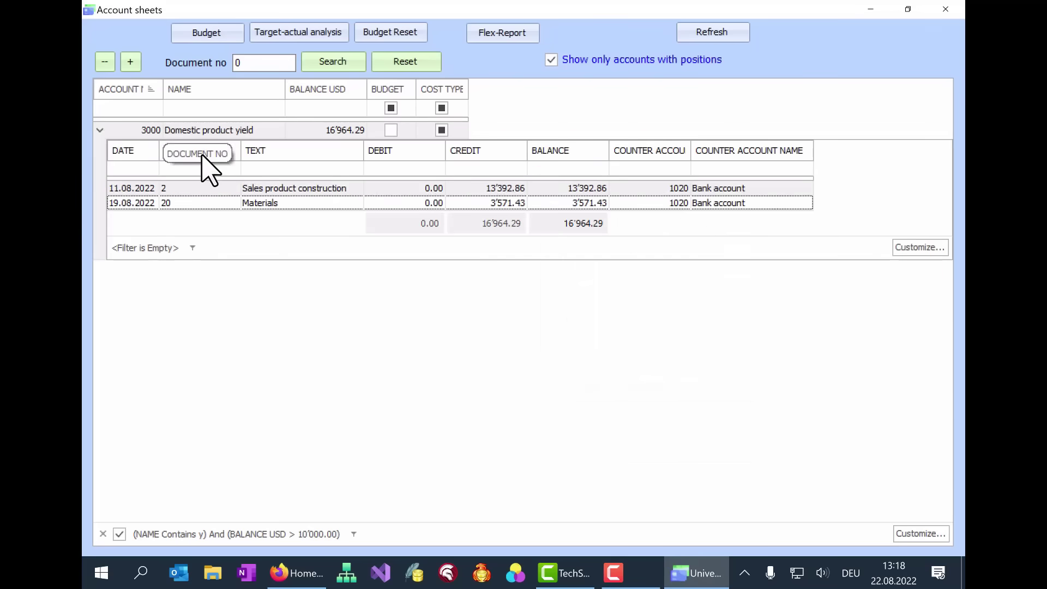
Step: Try the line items' BALANCE filter cell, then remove the account filter
{"action": "left_click", "coordinate": [515, 168]}
{"action": "left_click", "coordinate": [529, 169]}
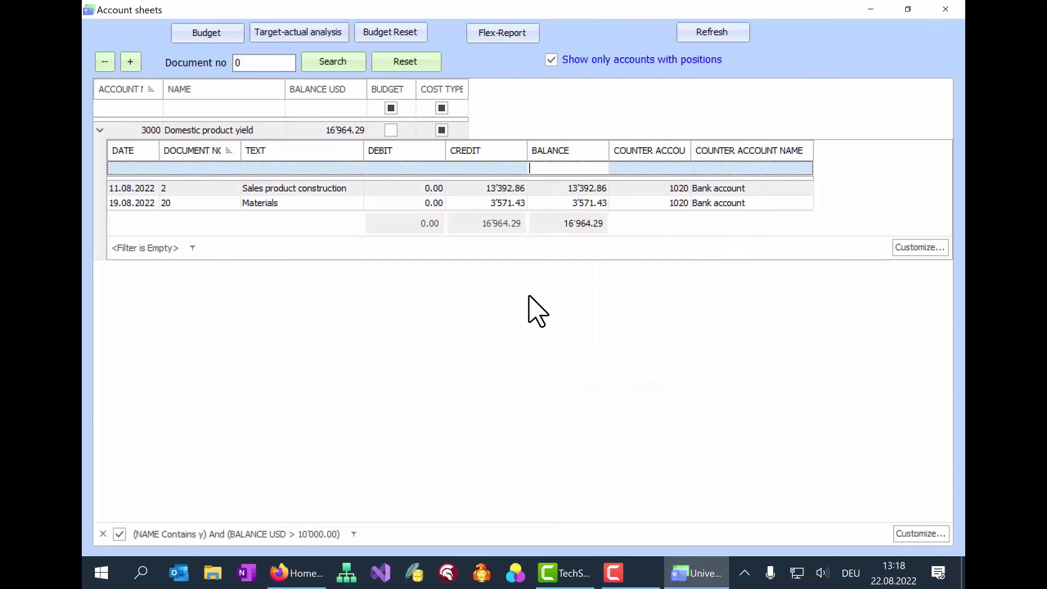
{"action": "left_click", "coordinate": [103, 534]}
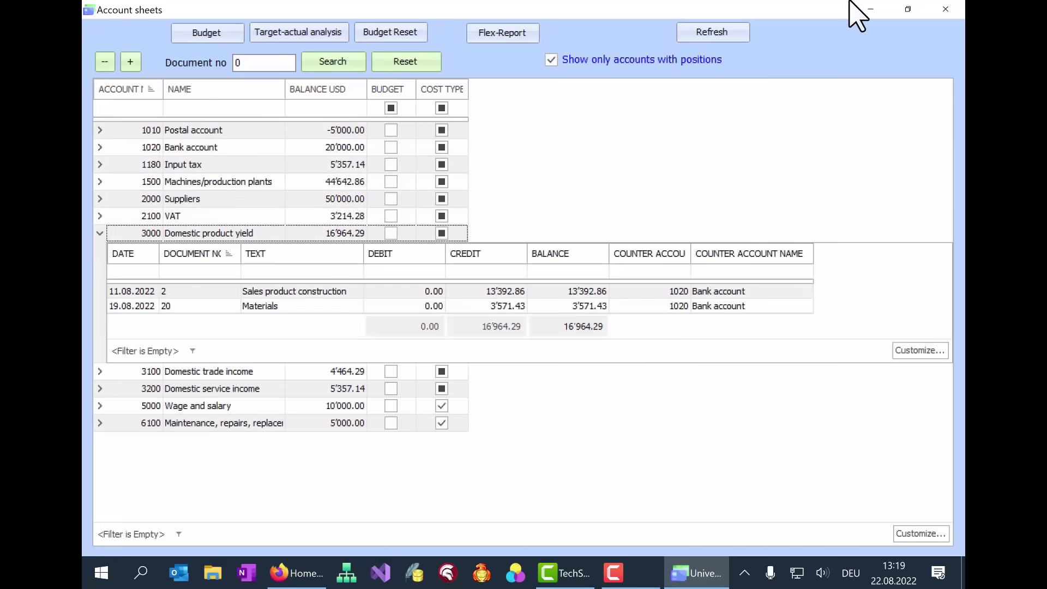
Step: Filter each account's line items to BALANCE Is greater than 5000
{"action": "key", "text": "F9"}
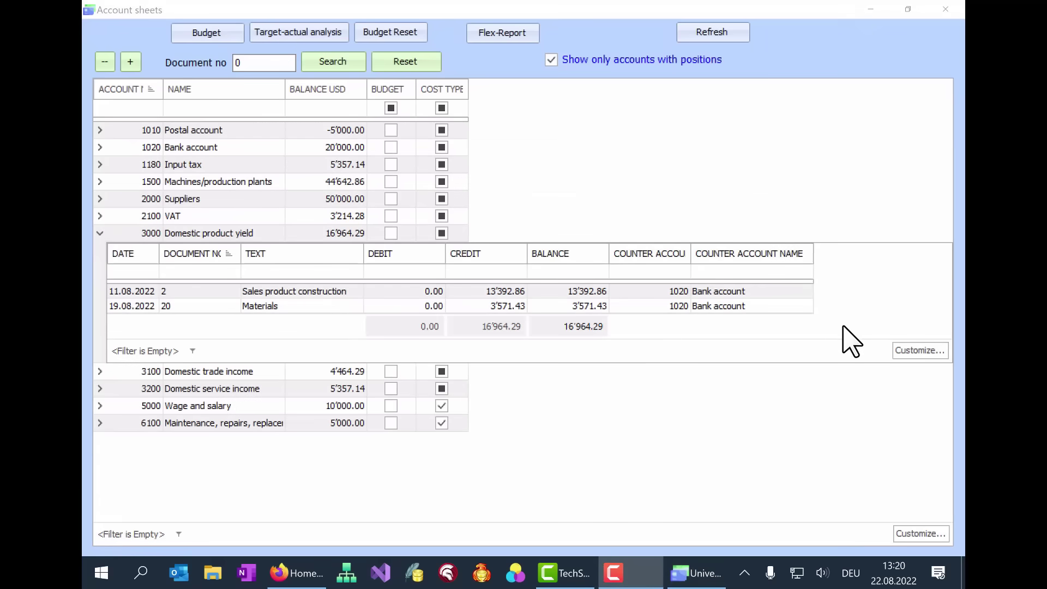
{"action": "left_click", "coordinate": [900, 350]}
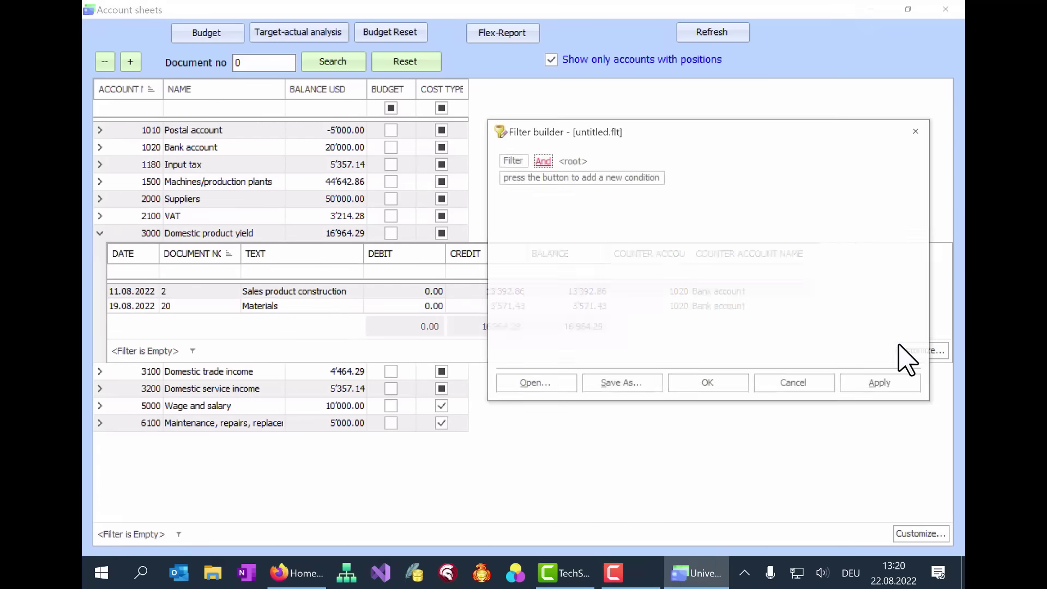
{"action": "left_click", "coordinate": [533, 179]}
{"action": "left_click", "coordinate": [557, 180]}
{"action": "left_click_drag", "start_coordinate": [564, 139], "coordinate": [518, 115]}
{"action": "left_click", "coordinate": [514, 154]}
{"action": "left_click", "coordinate": [534, 300]}
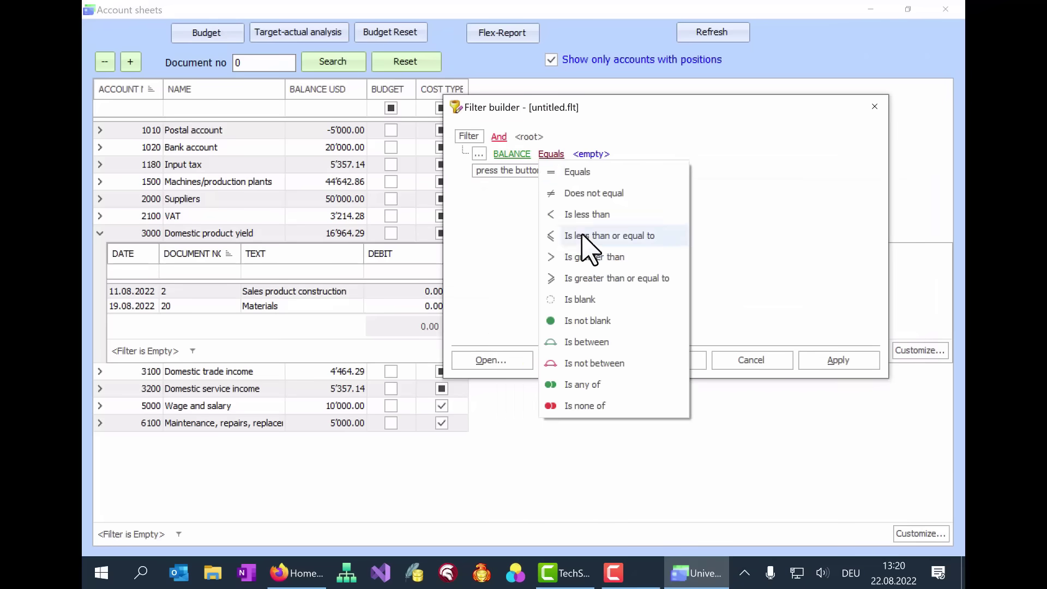
{"action": "left_click", "coordinate": [574, 255]}
{"action": "left_click", "coordinate": [839, 360]}
{"action": "left_click_drag", "start_coordinate": [578, 108], "coordinate": [812, 261]}
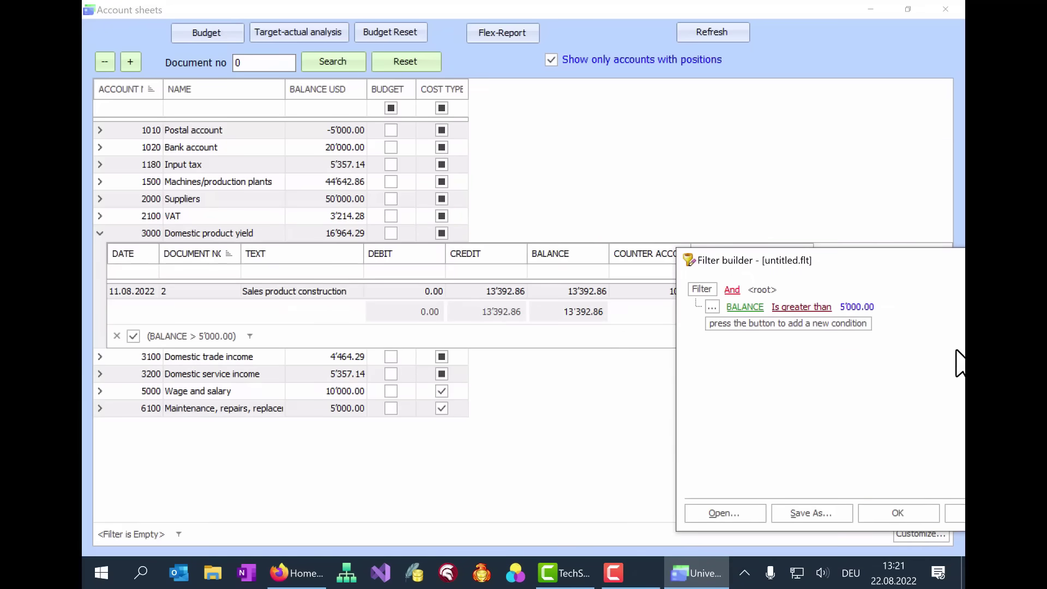
{"action": "left_click", "coordinate": [895, 512]}
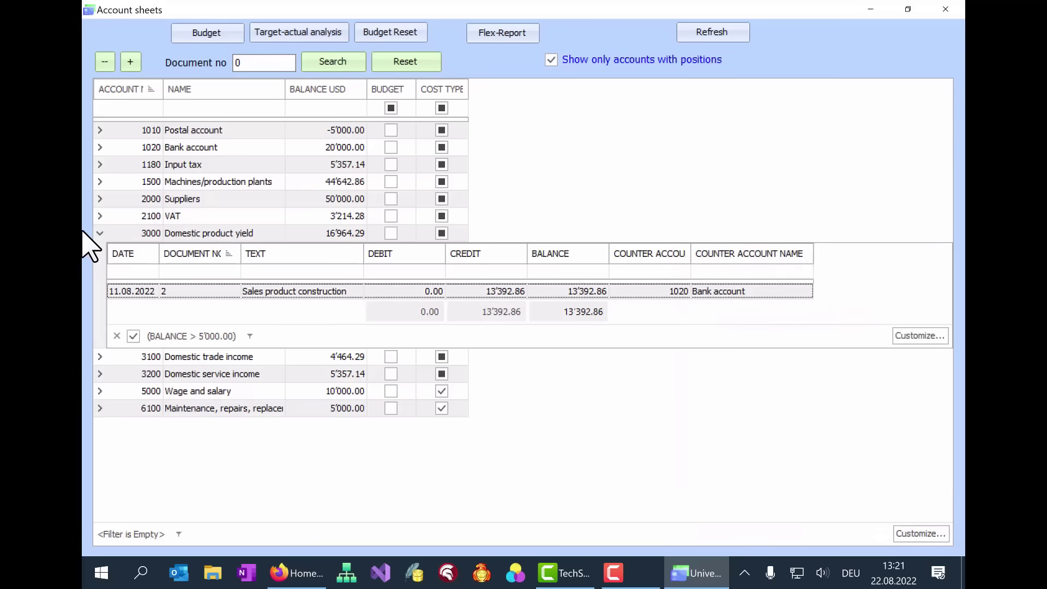
Step: Check the filtered bookings of VAT and Suppliers, then expand Machines/production plants
{"action": "left_click", "coordinate": [100, 216]}
{"action": "left_click", "coordinate": [99, 216]}
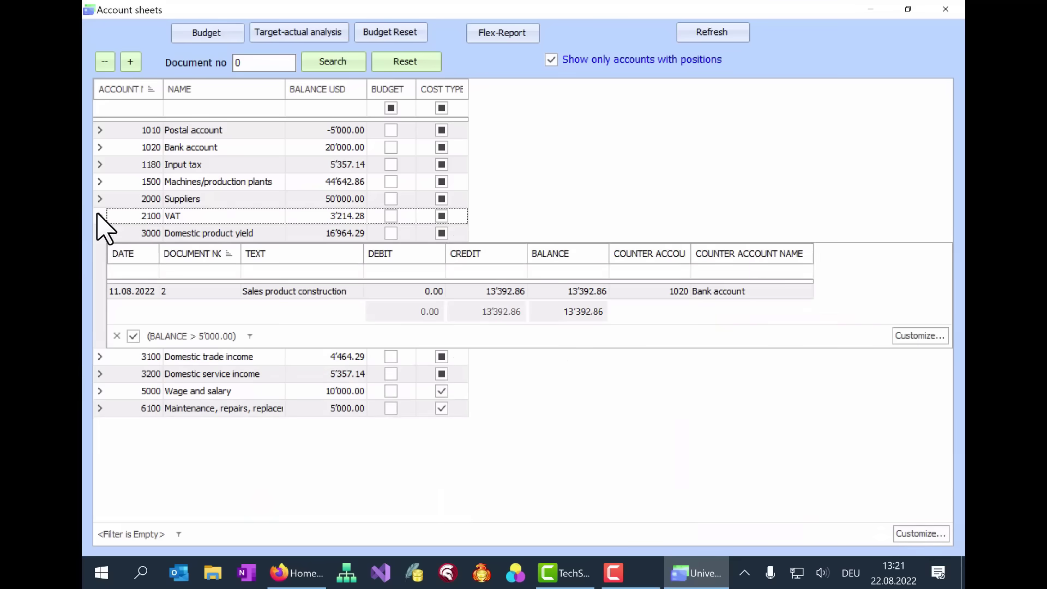
{"action": "left_click", "coordinate": [100, 199]}
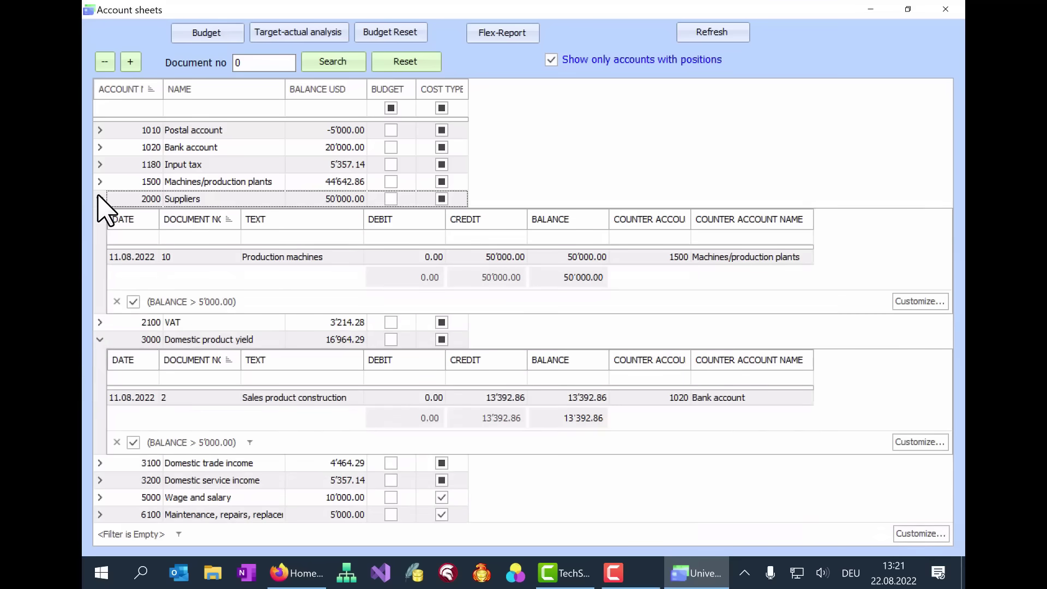
{"action": "left_click", "coordinate": [100, 199]}
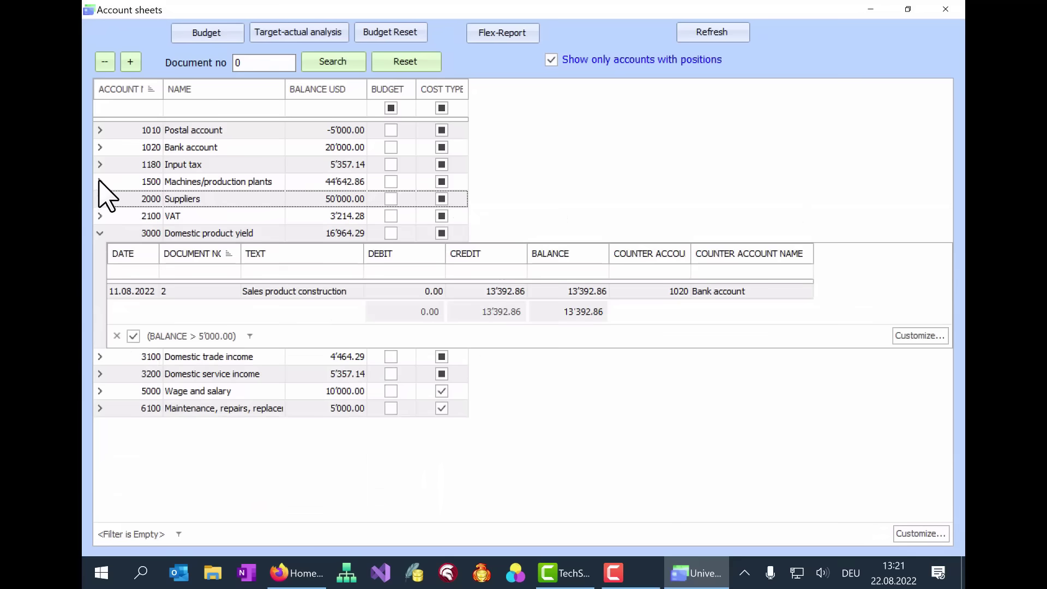
{"action": "left_click", "coordinate": [100, 182]}
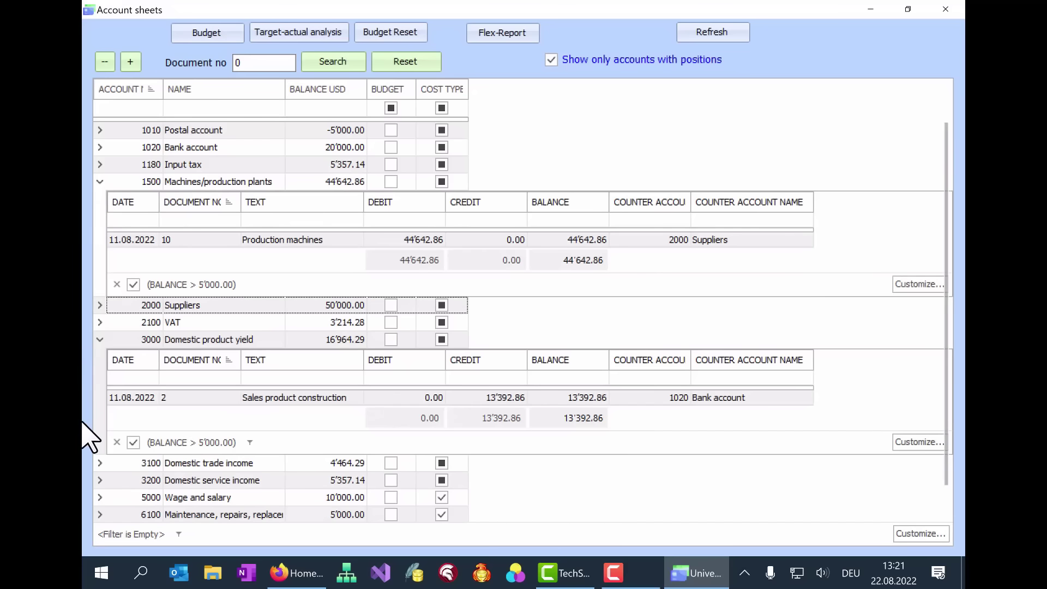
Step: Clear the line-item balance filter, reapply the NAME Contains y filter, and switch it off
{"action": "left_click", "coordinate": [117, 442]}
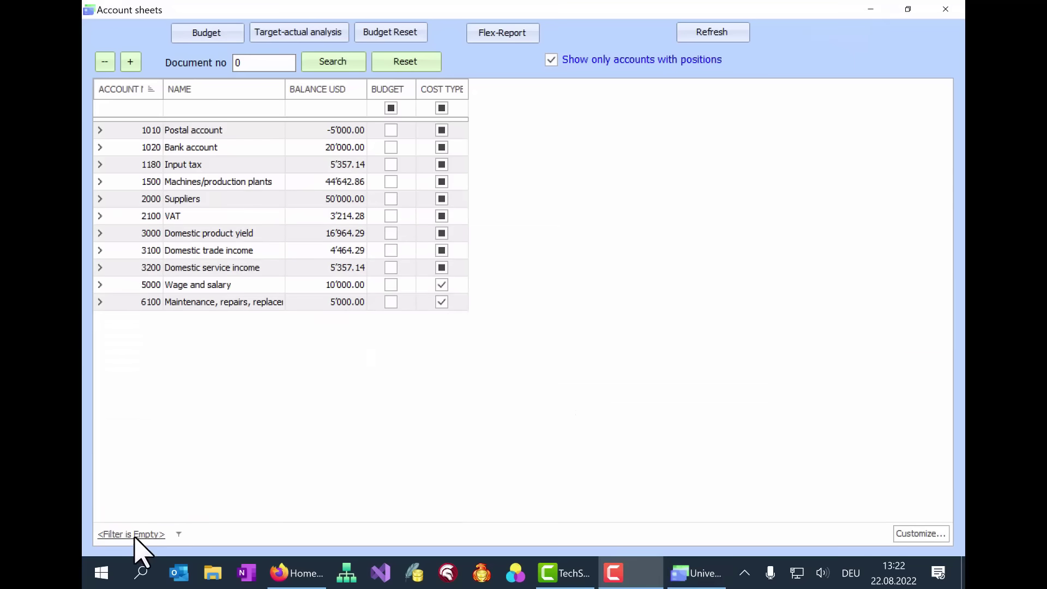
{"action": "left_click", "coordinate": [135, 534]}
{"action": "left_click", "coordinate": [136, 503]}
{"action": "left_click", "coordinate": [120, 535]}
{"action": "left_click", "coordinate": [119, 534]}
{"action": "left_click", "coordinate": [120, 534]}
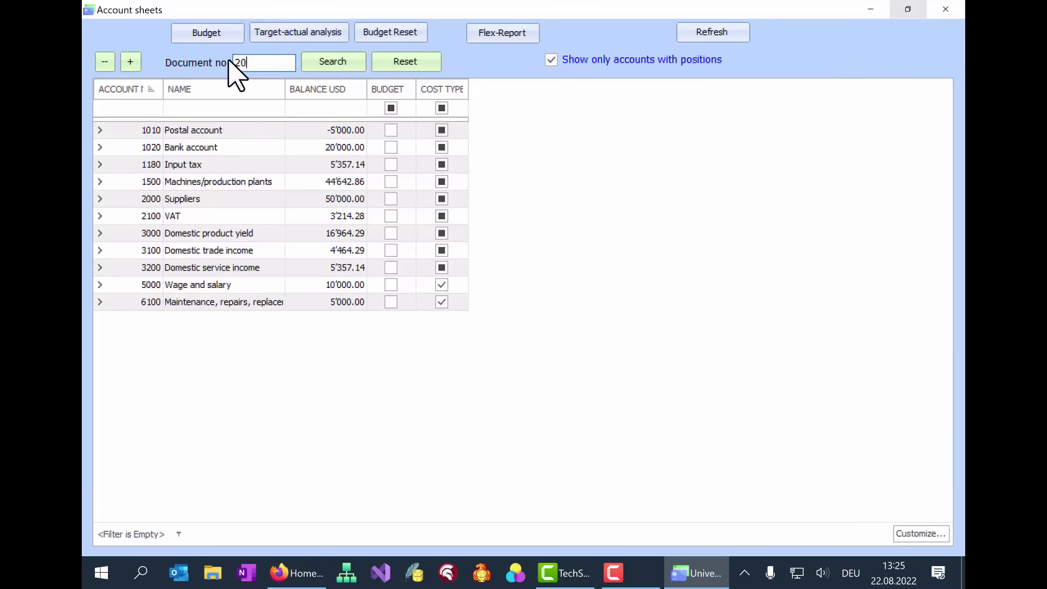
Step: Search for document number 20 and review its Bank, VAT and Domestic product yield bookings
{"action": "left_click", "coordinate": [305, 65]}
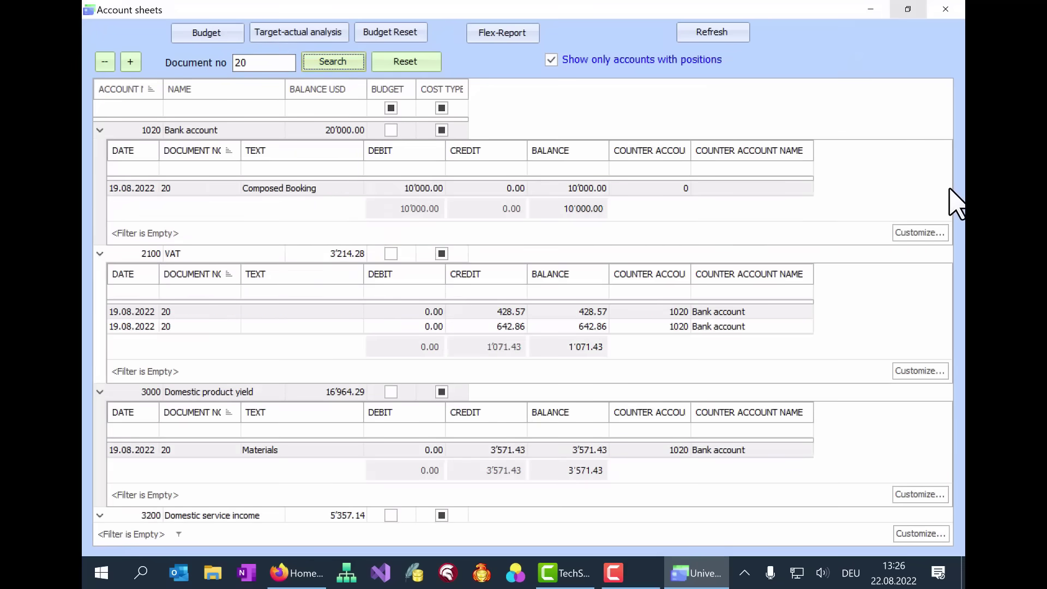
{"action": "left_click", "coordinate": [287, 132]}
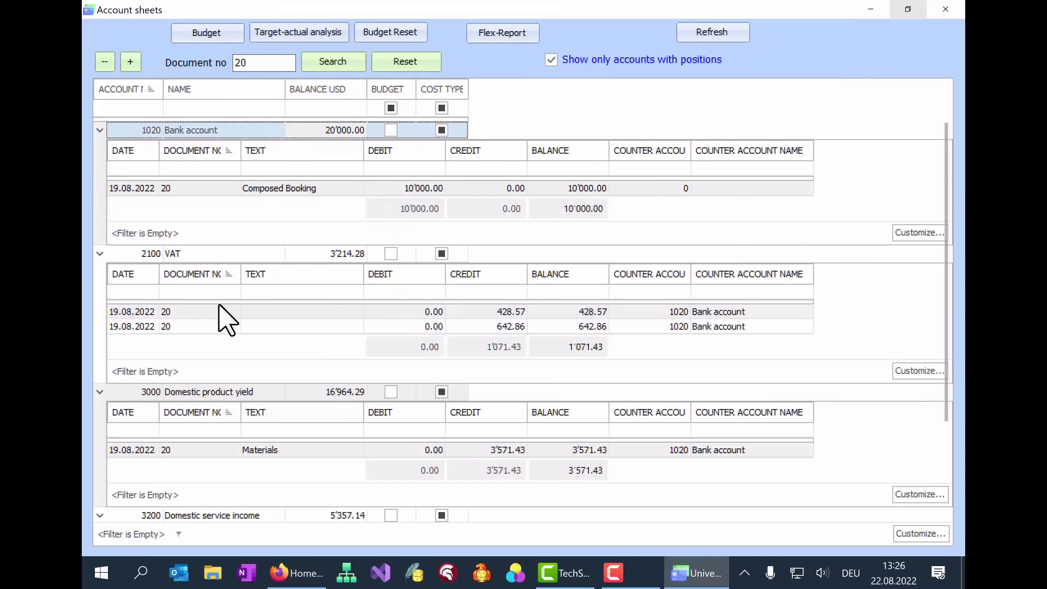
{"action": "left_click", "coordinate": [222, 254]}
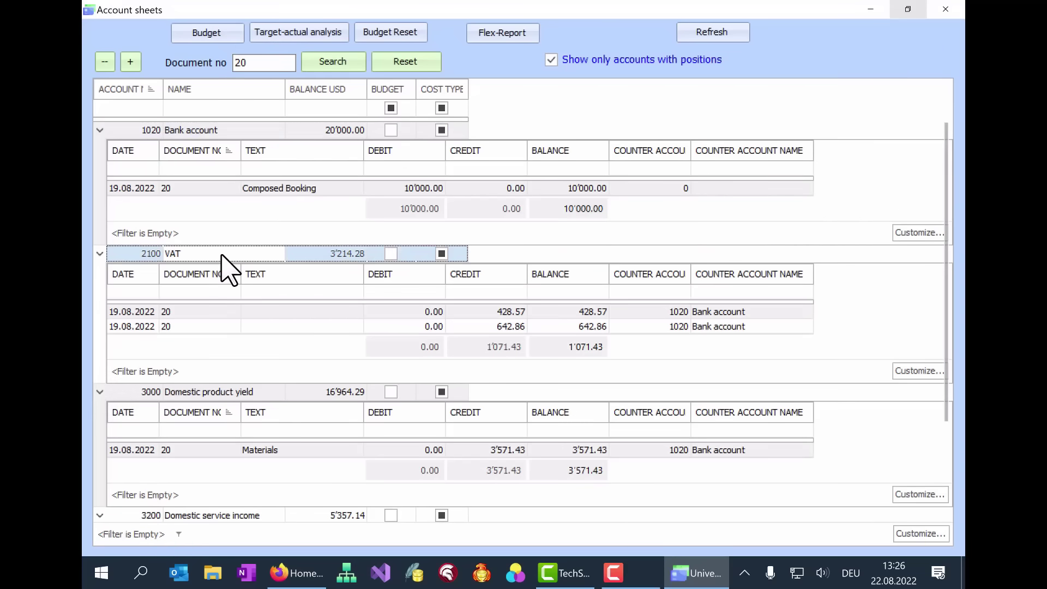
{"action": "left_click", "coordinate": [176, 392]}
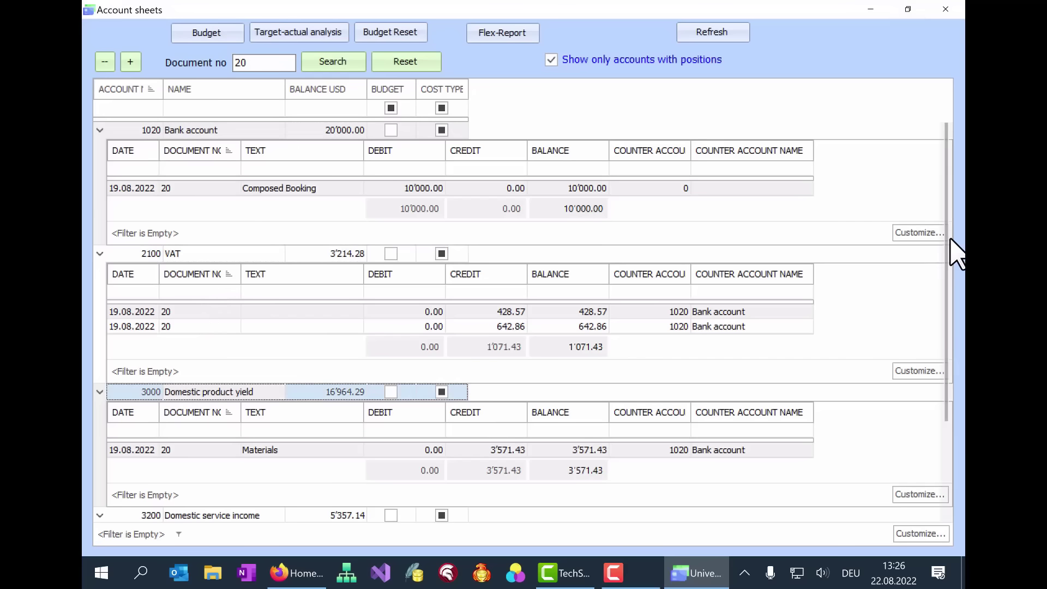
Step: Check the Domestic service income bookings, then reset to list every account, including zero-balance ones
{"action": "scroll", "coordinate": [955, 251], "scroll_direction": "down", "scroll_amount": 1}
{"action": "left_click", "coordinate": [223, 392]}
{"action": "left_click", "coordinate": [419, 64]}
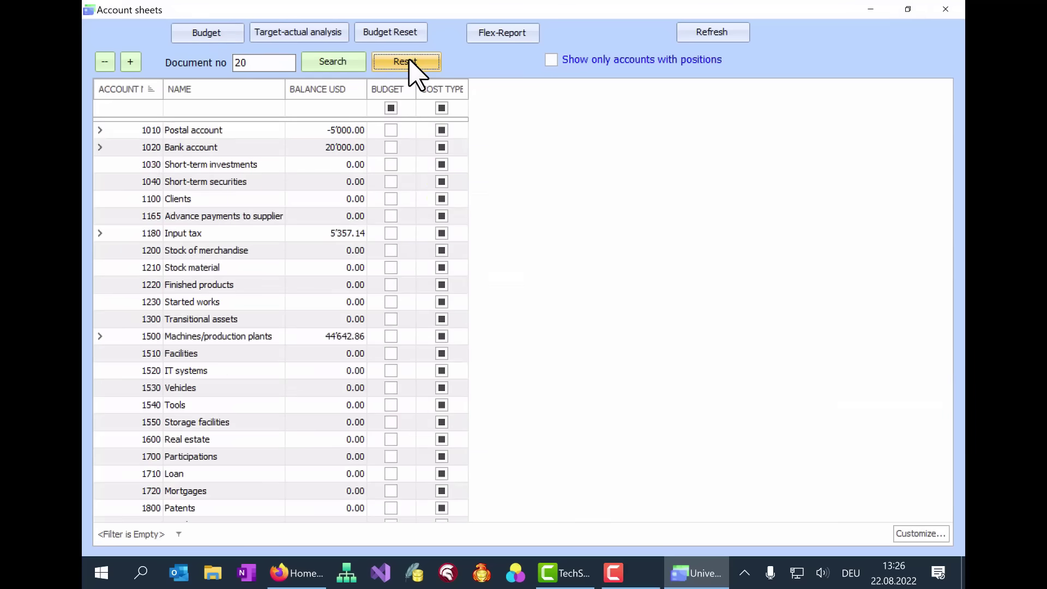